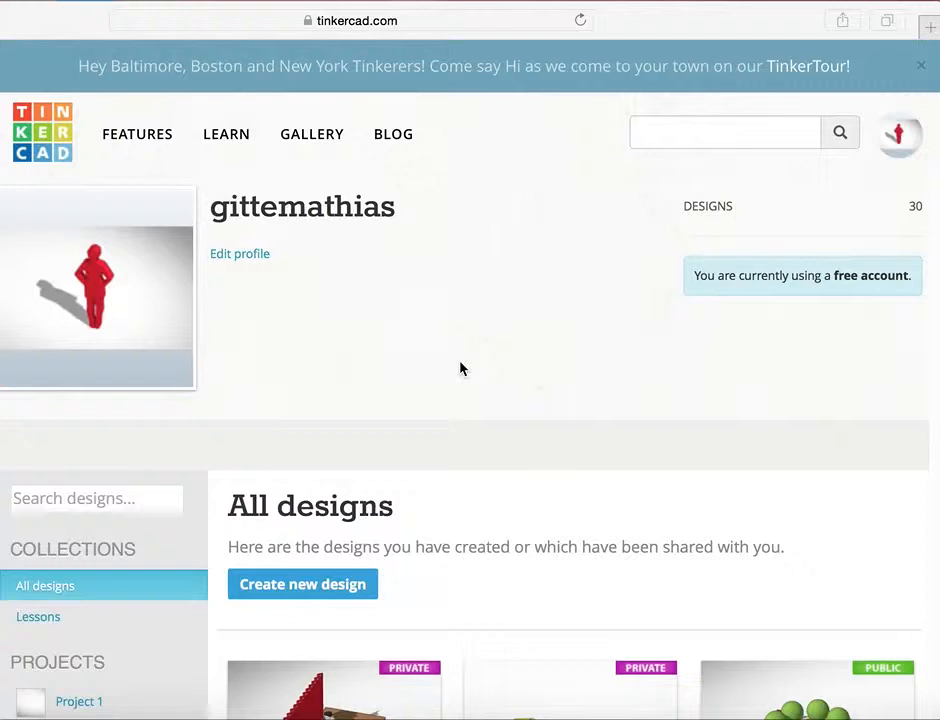
Open the Learn page and begin the "Die on the workplane" lesson from the Basics section.
left_click(227, 138)
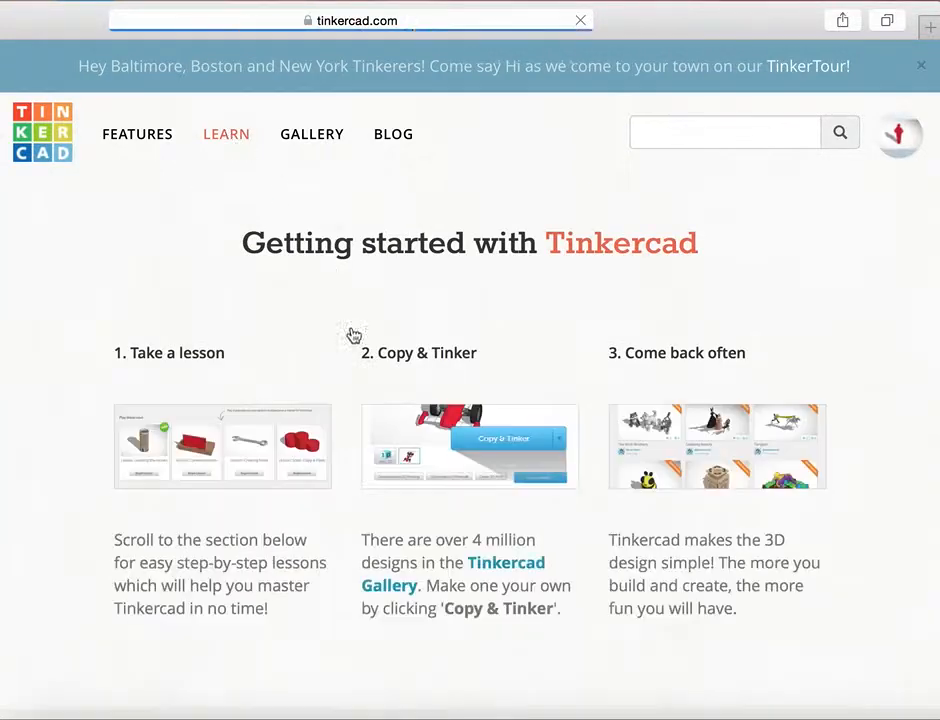
scroll(354, 352, "down", 5)
scroll(354, 355, "down", 5)
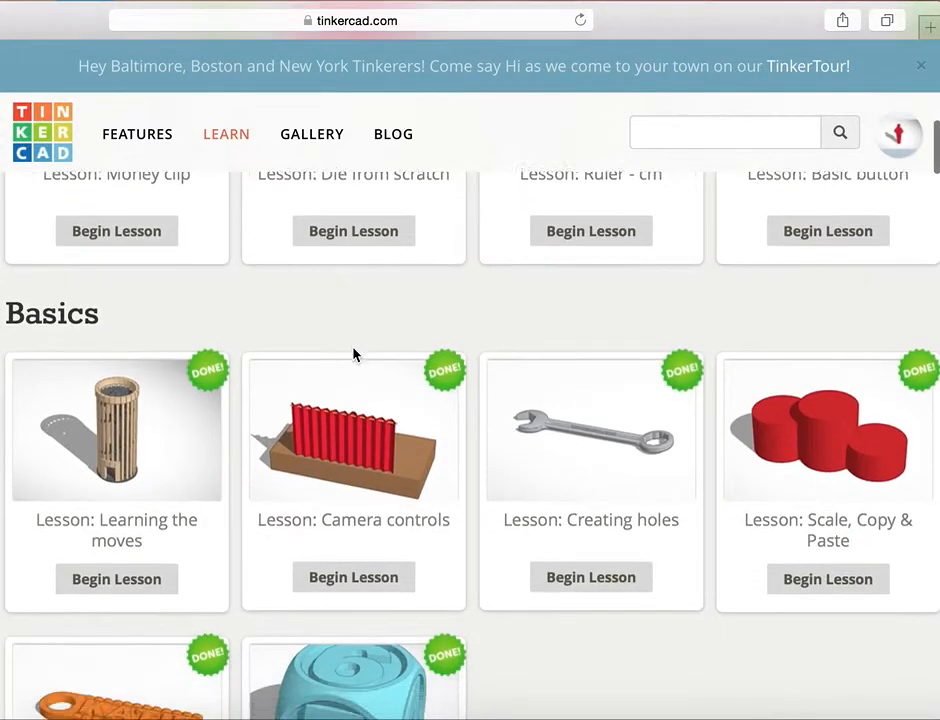
scroll(354, 355, "up", 1)
scroll(355, 356, "down", 5)
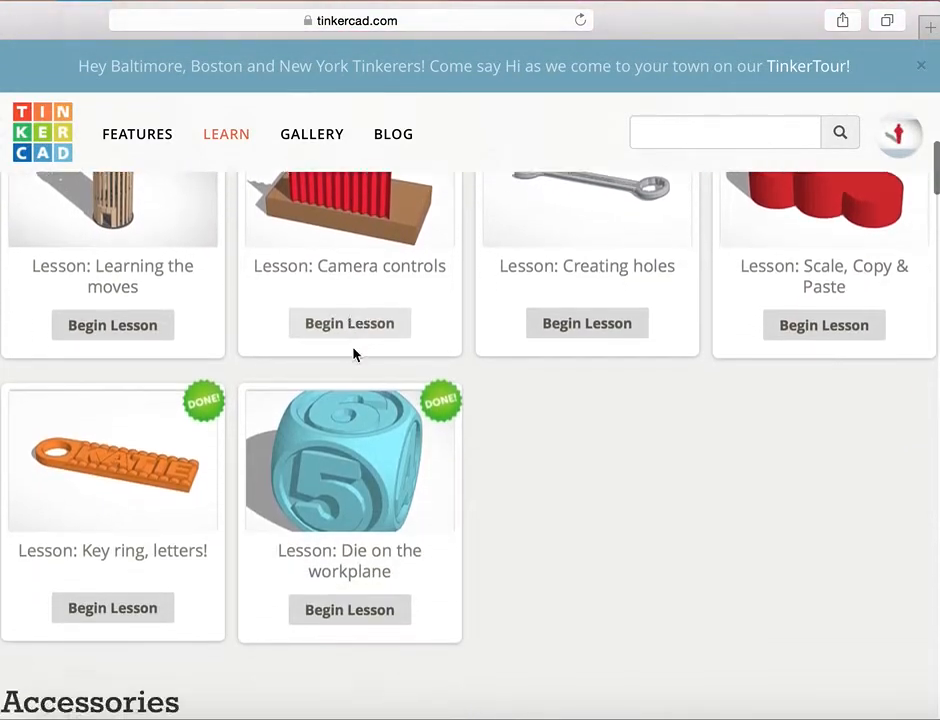
scroll(355, 356, "down", 1)
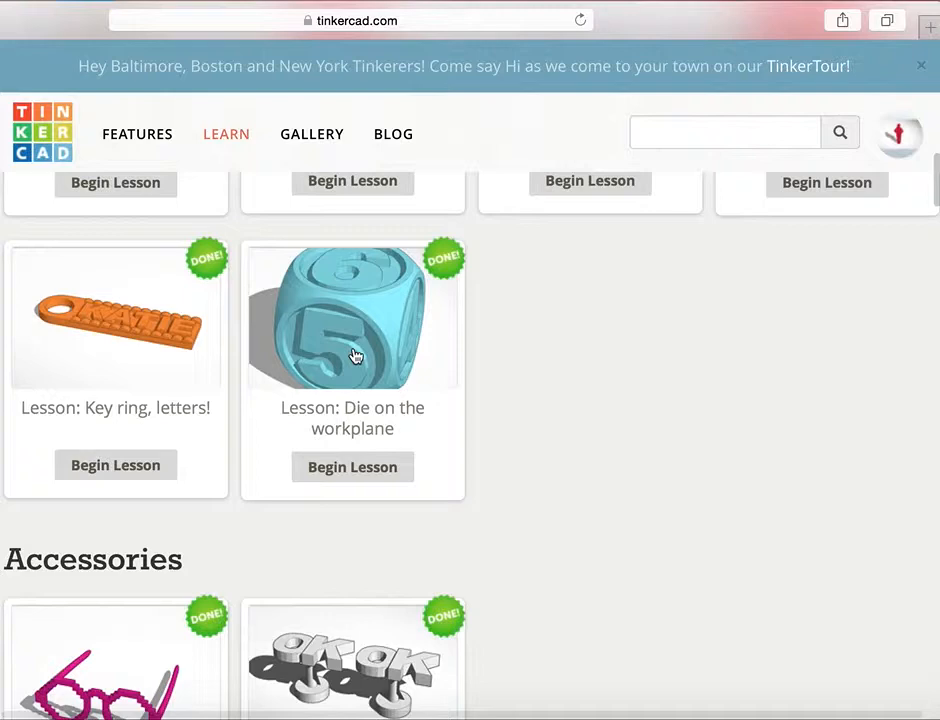
left_click(348, 470)
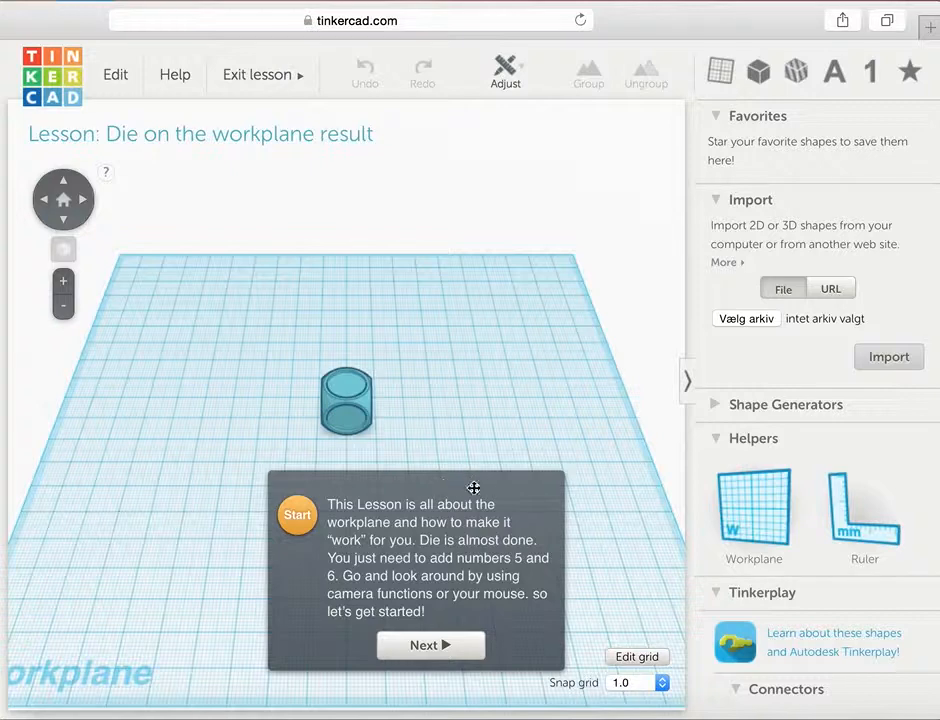
Move the lesson's instruction box away from the die and advance to instruction 1.
left_click_drag(483, 487, 227, 491)
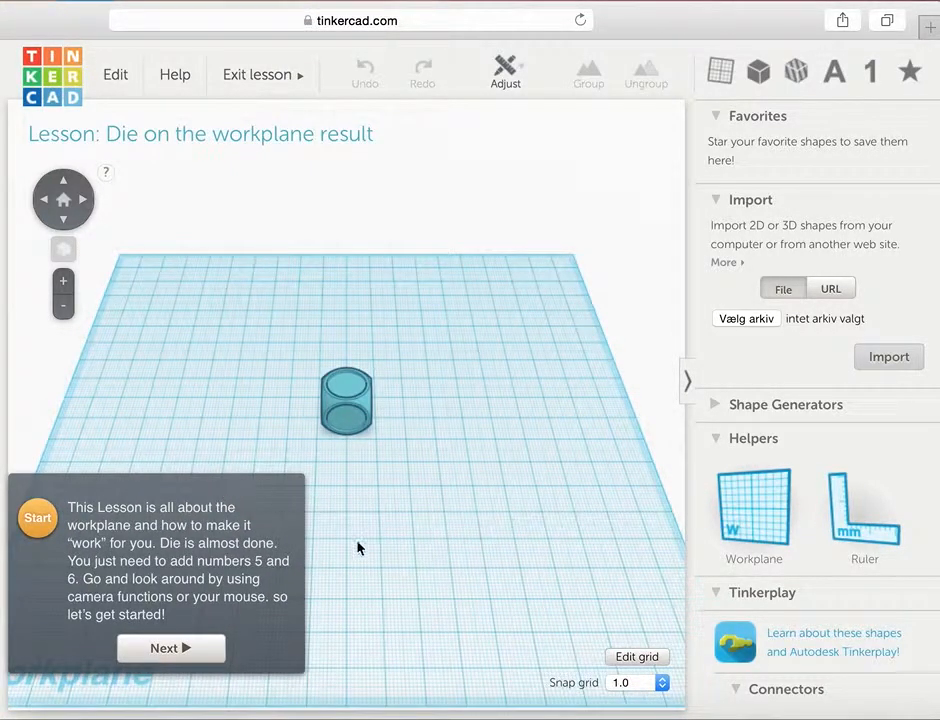
left_click(85, 203)
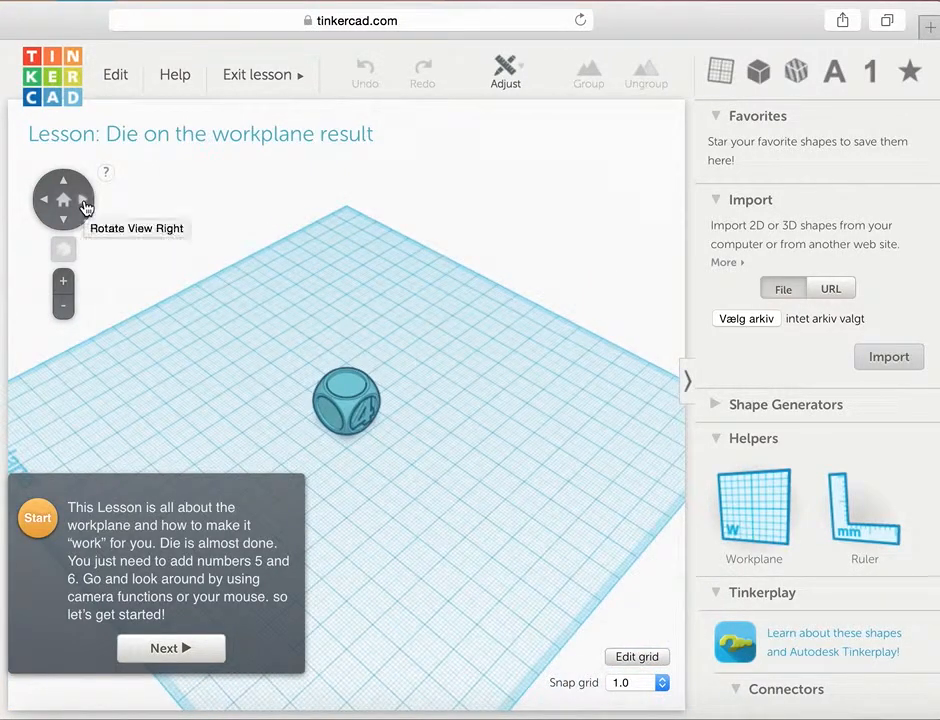
left_click(45, 203)
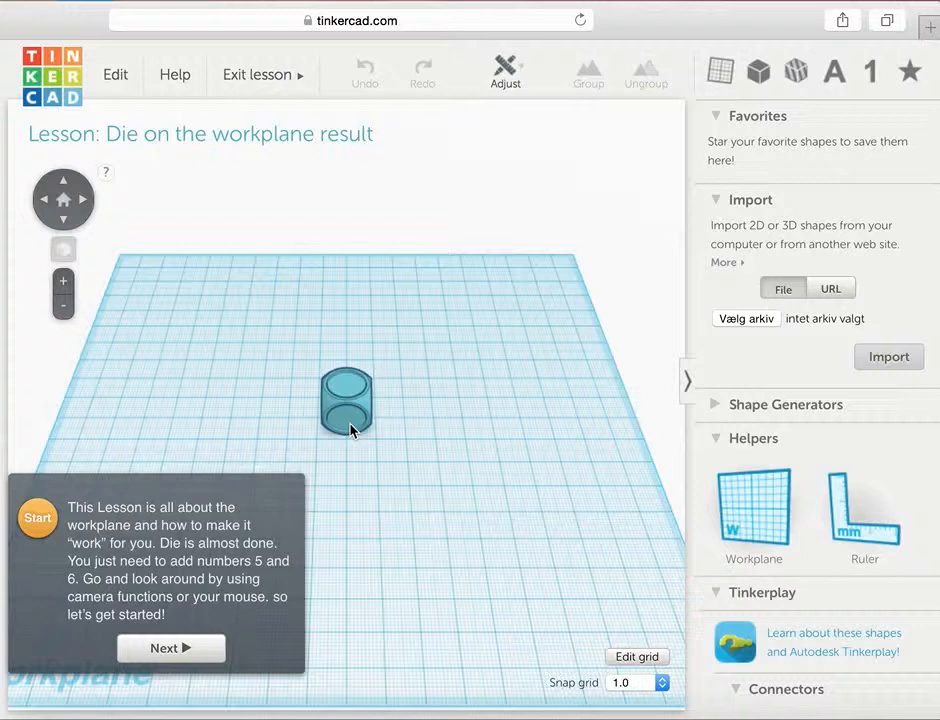
left_click(172, 651)
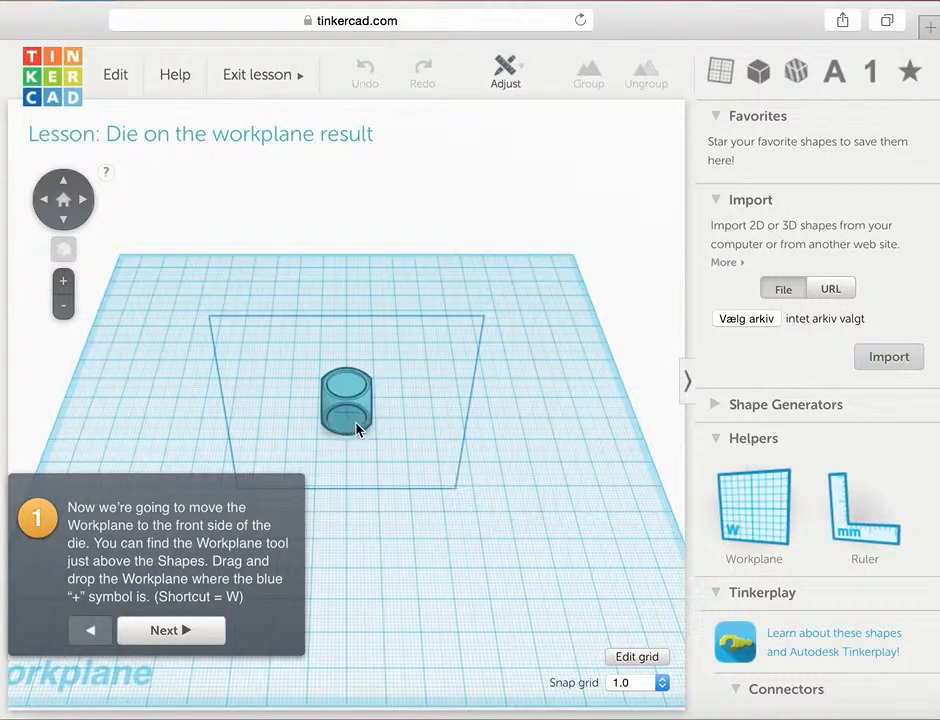
Place the workplane on the die's front face at the blue plus mark and advance to instruction 2.
left_click(64, 284)
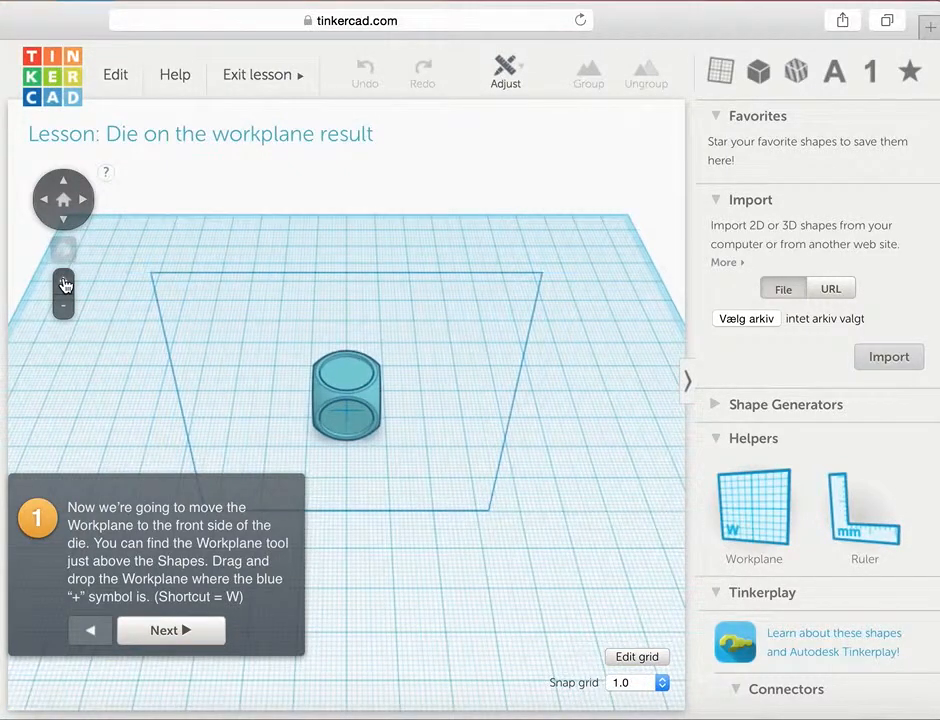
left_click(762, 506)
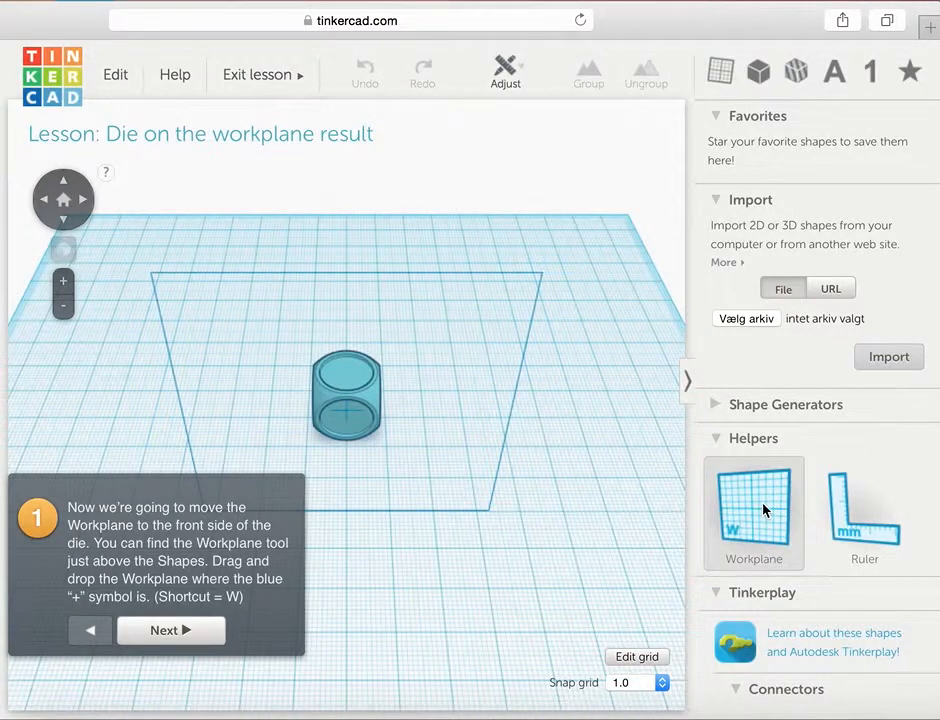
left_click(346, 414)
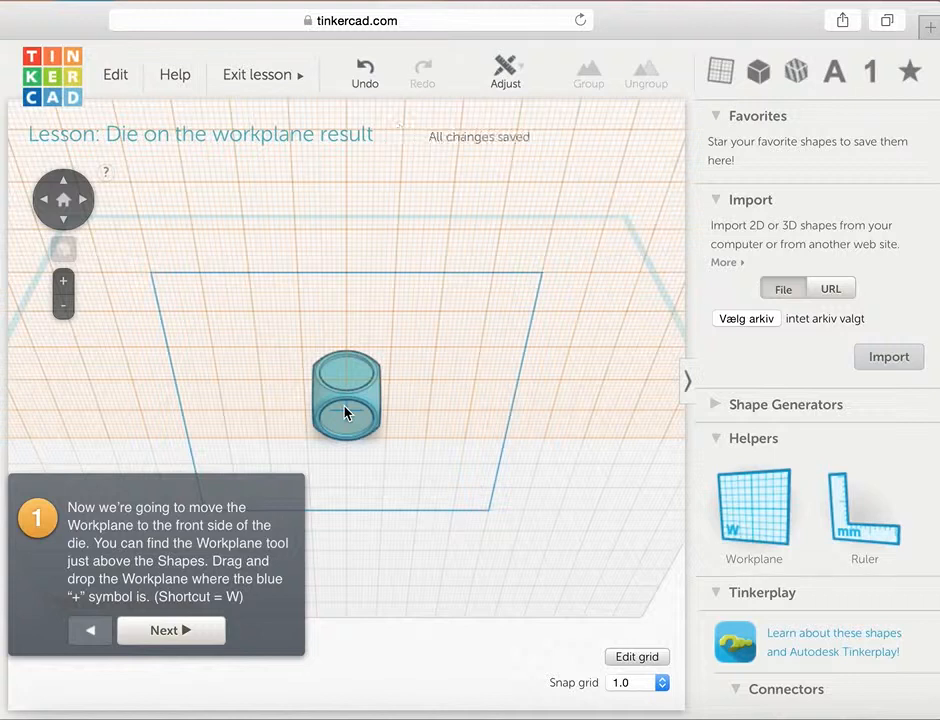
left_click(160, 632)
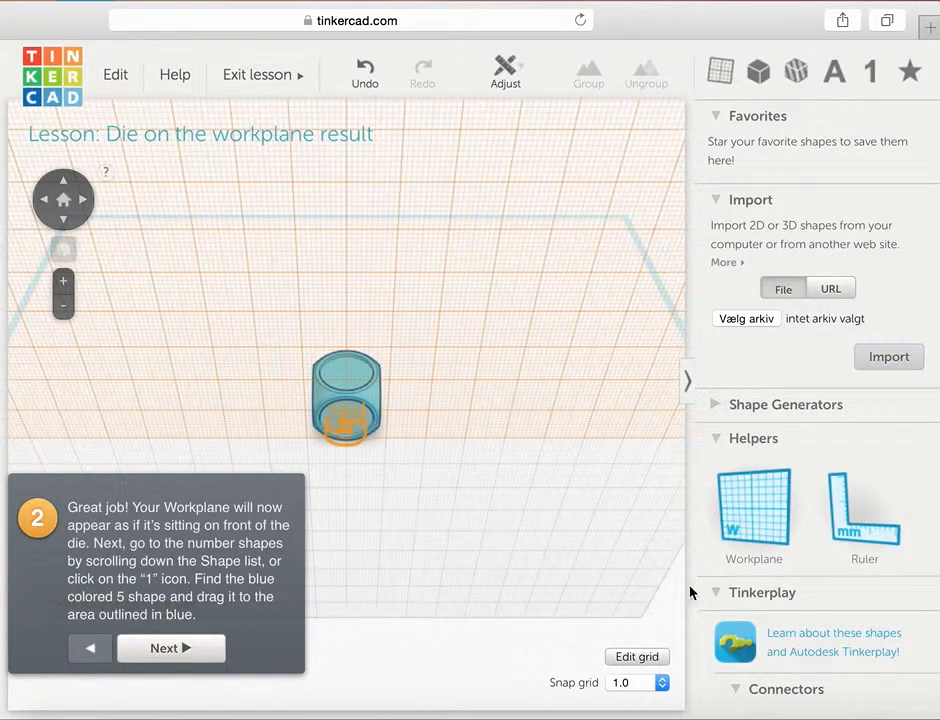
Place the blue number 5 shape on the outlined area of the die's front face.
scroll(797, 580, "down", 5)
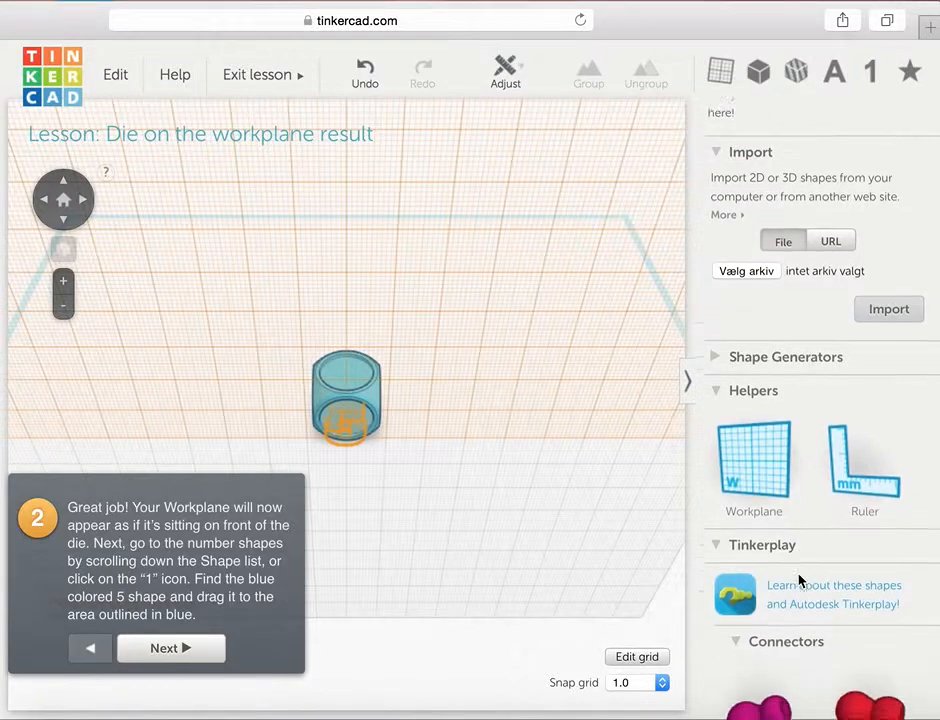
scroll(797, 580, "down", 12)
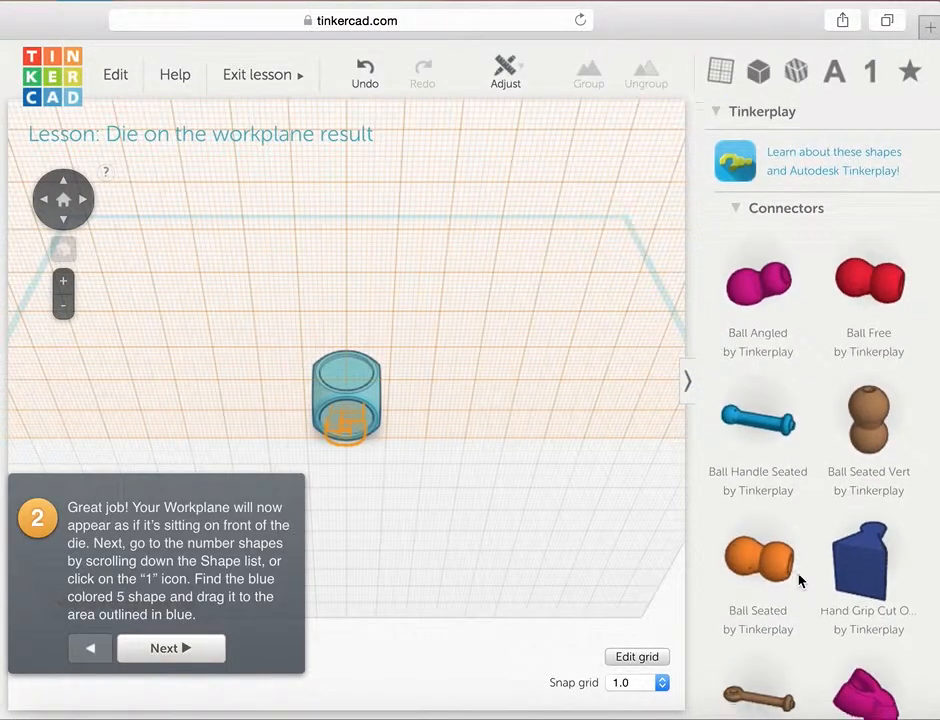
scroll(798, 580, "down", 20)
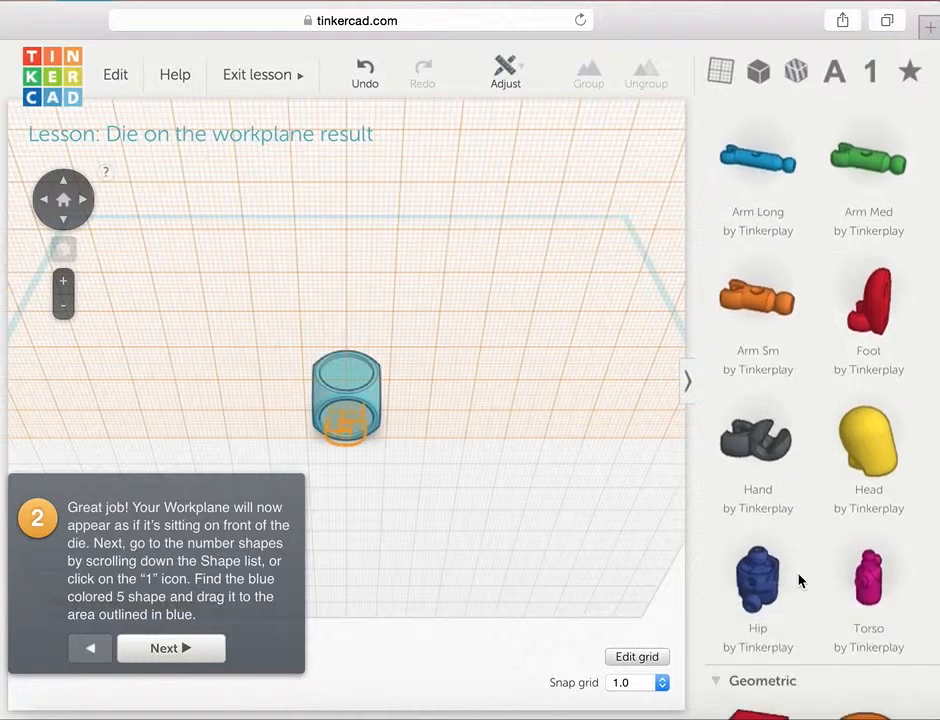
scroll(798, 580, "down", 20)
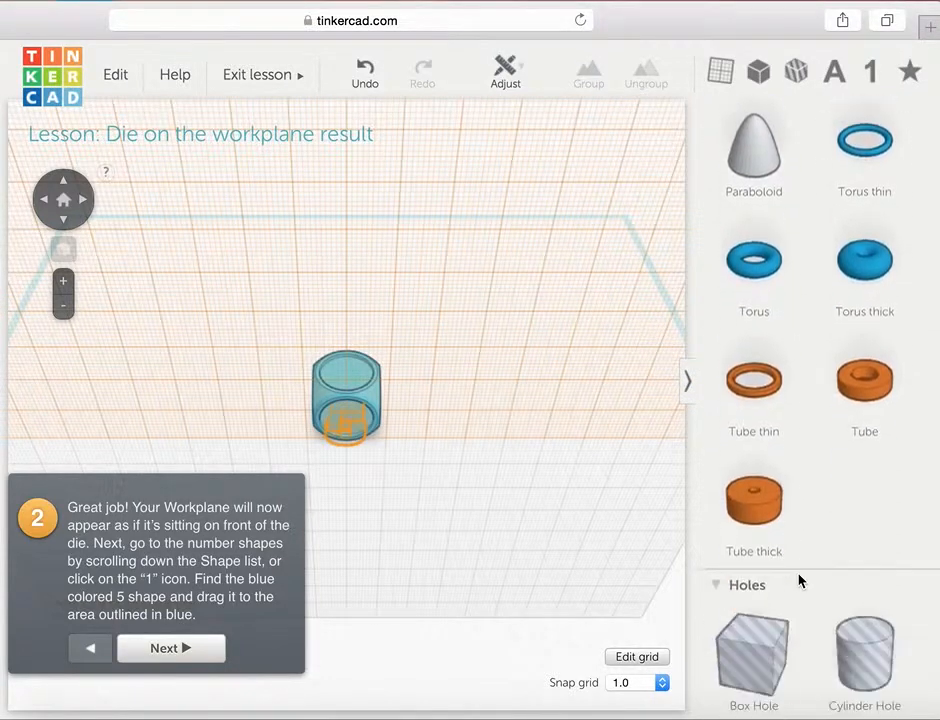
scroll(798, 580, "down", 20)
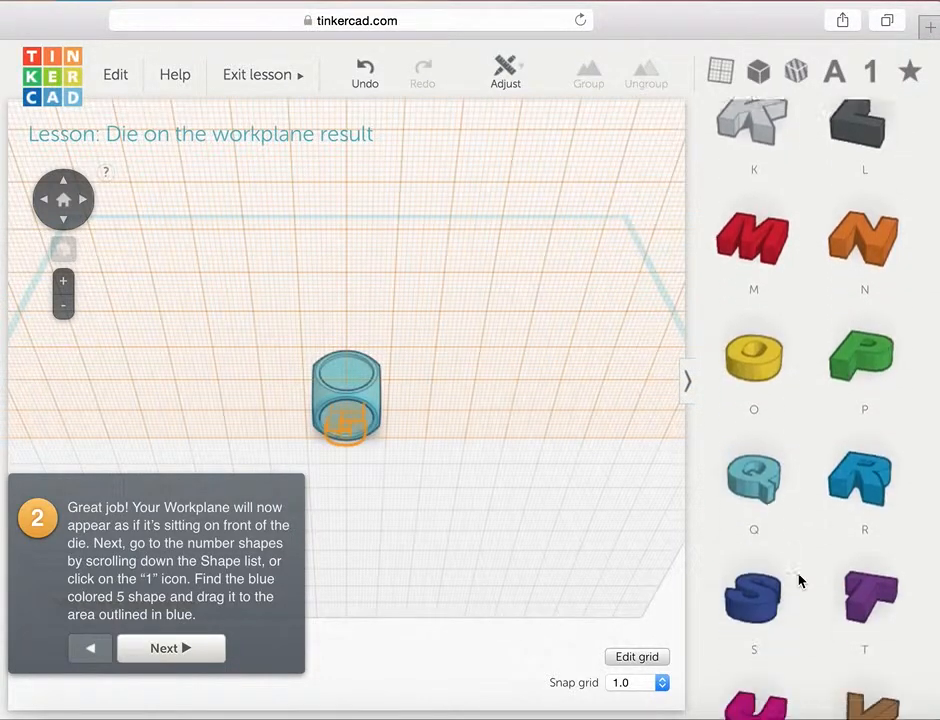
scroll(798, 580, "down", 14)
scroll(798, 580, "up", 6)
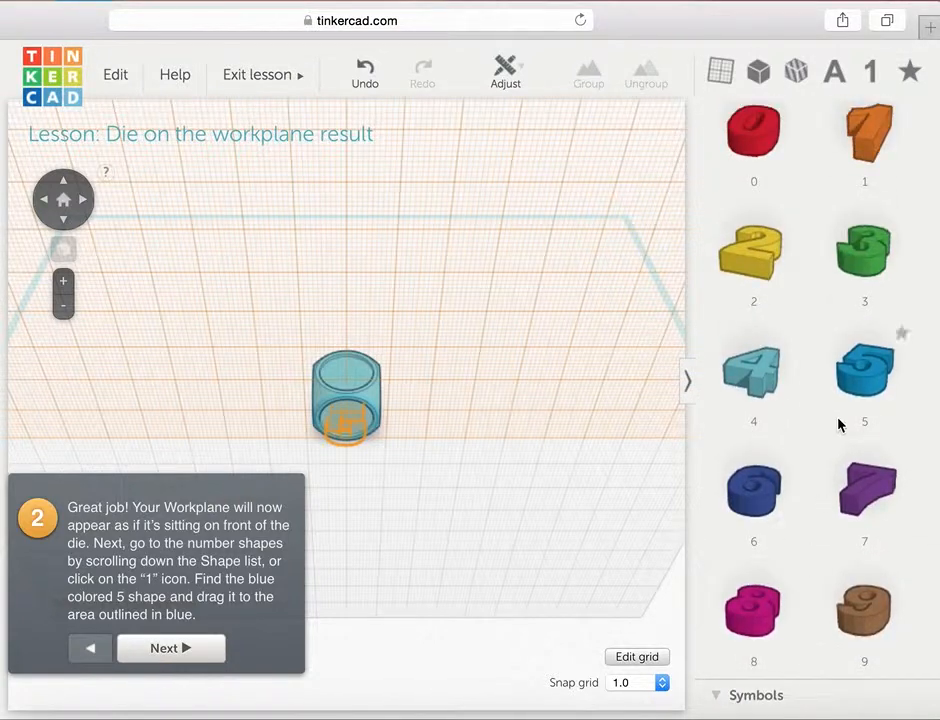
left_click(872, 370)
left_click_drag(702, 417, 346, 421)
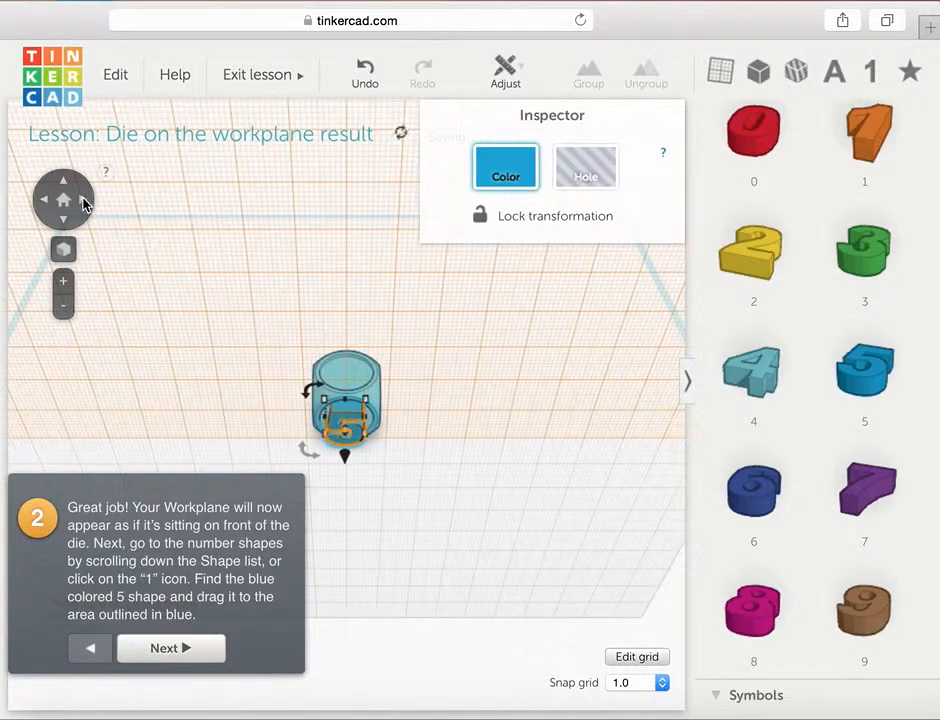
Advance to instruction 3, scale the number 5 down to a height of 1 mm, and continue to instruction 4.
left_click(83, 206)
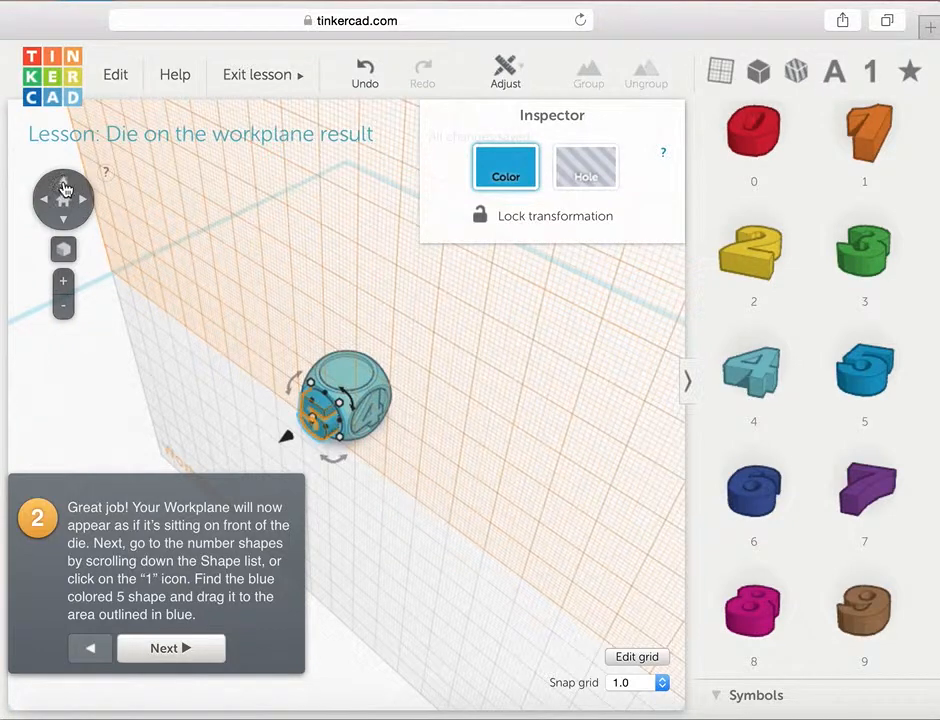
left_click(64, 188)
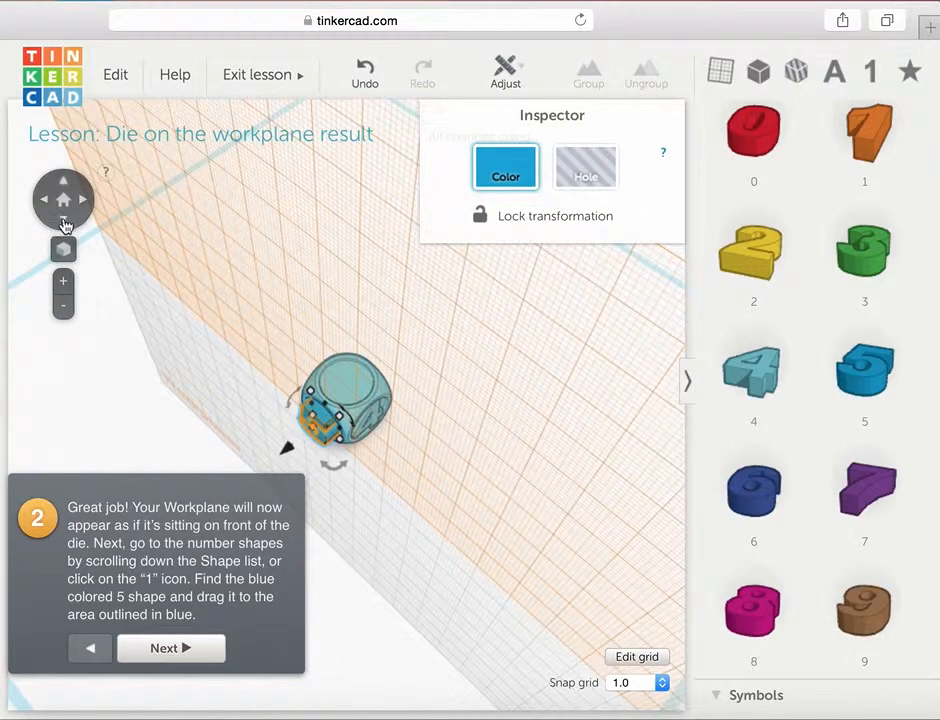
left_click(64, 220)
left_click(64, 222)
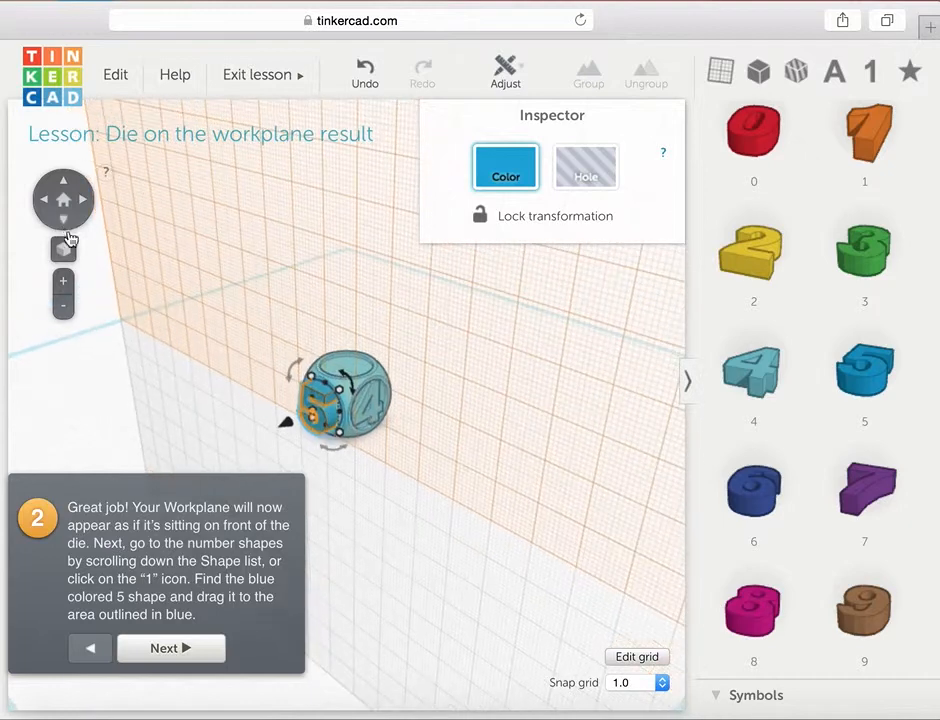
left_click(66, 280)
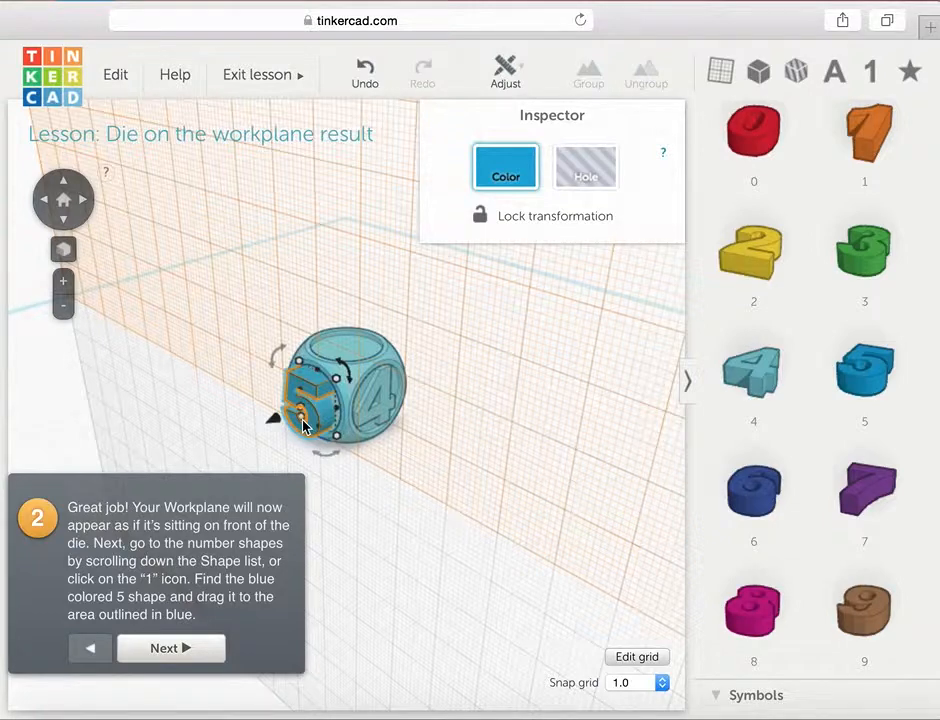
left_click(178, 650)
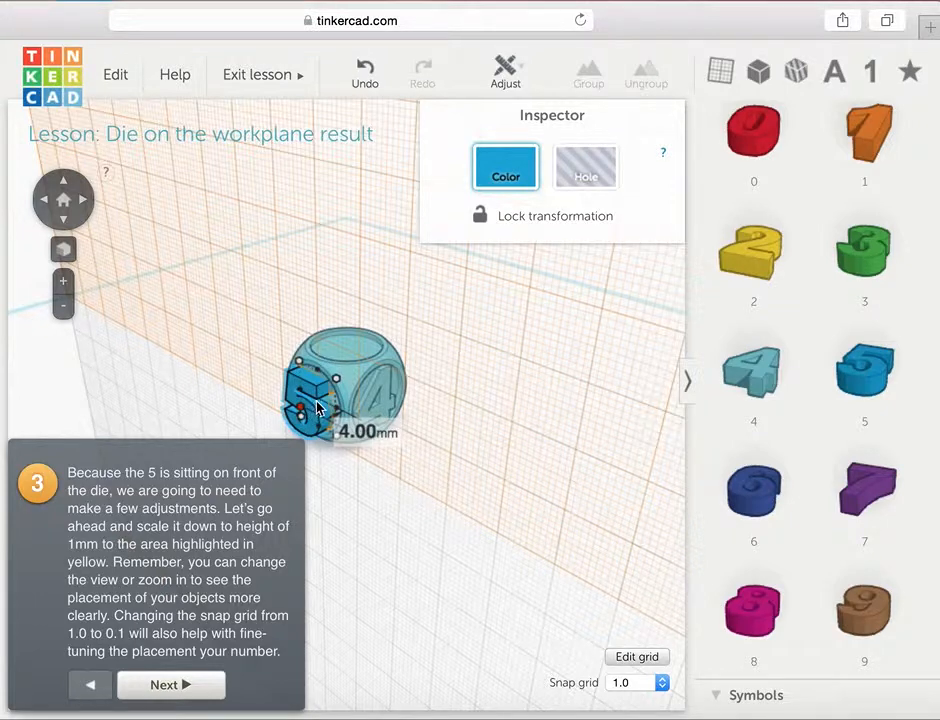
left_click_drag(310, 412, 326, 404)
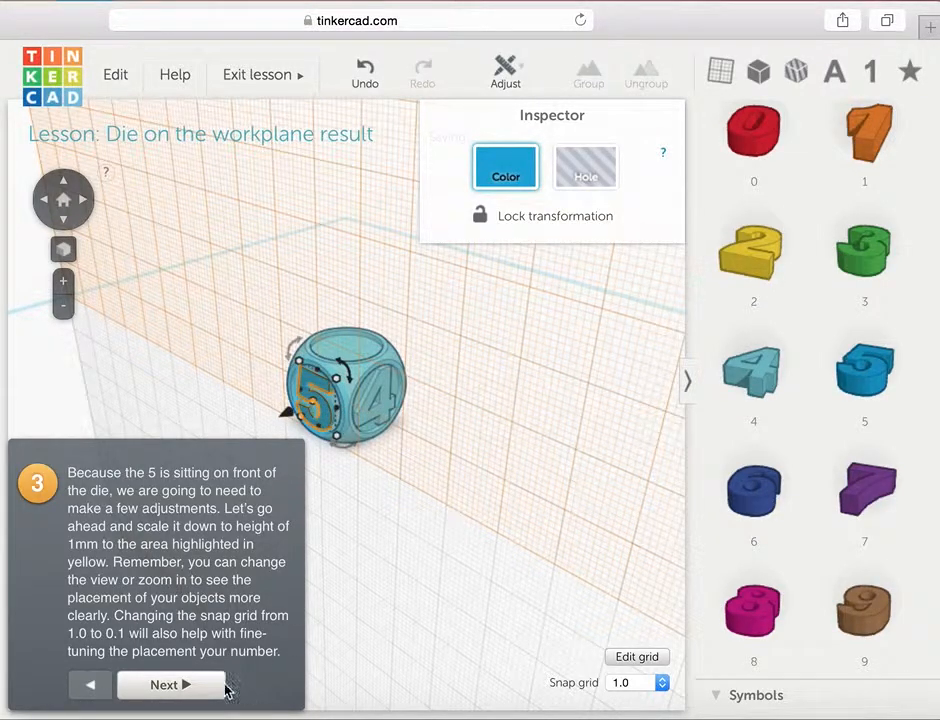
left_click(168, 686)
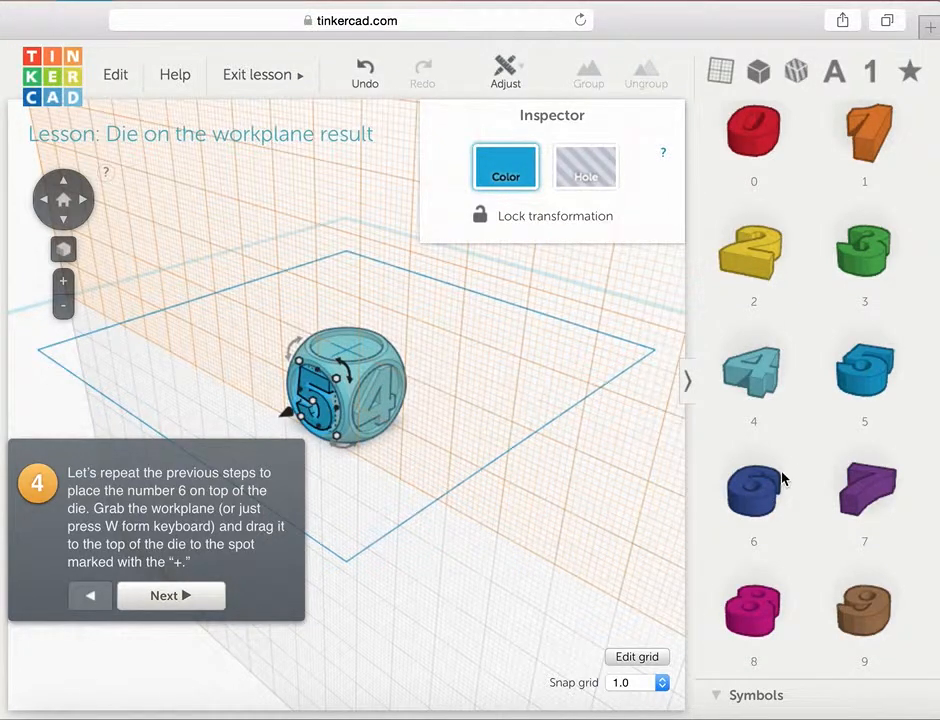
Place the workplane on top of the die at the plus mark and advance to instruction 5.
scroll(829, 390, "up", 15)
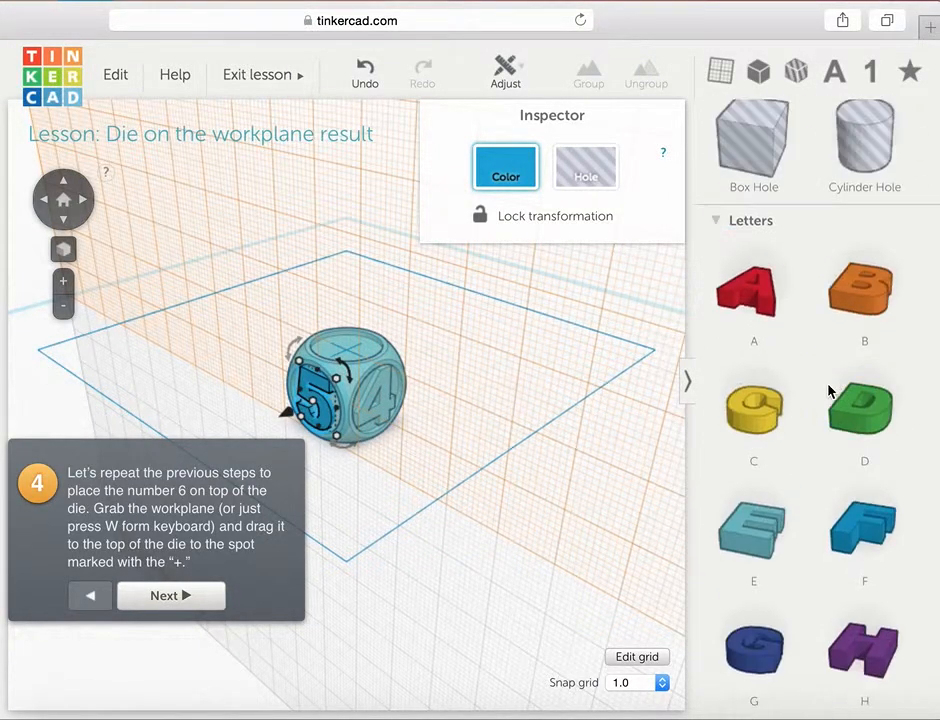
scroll(829, 390, "up", 15)
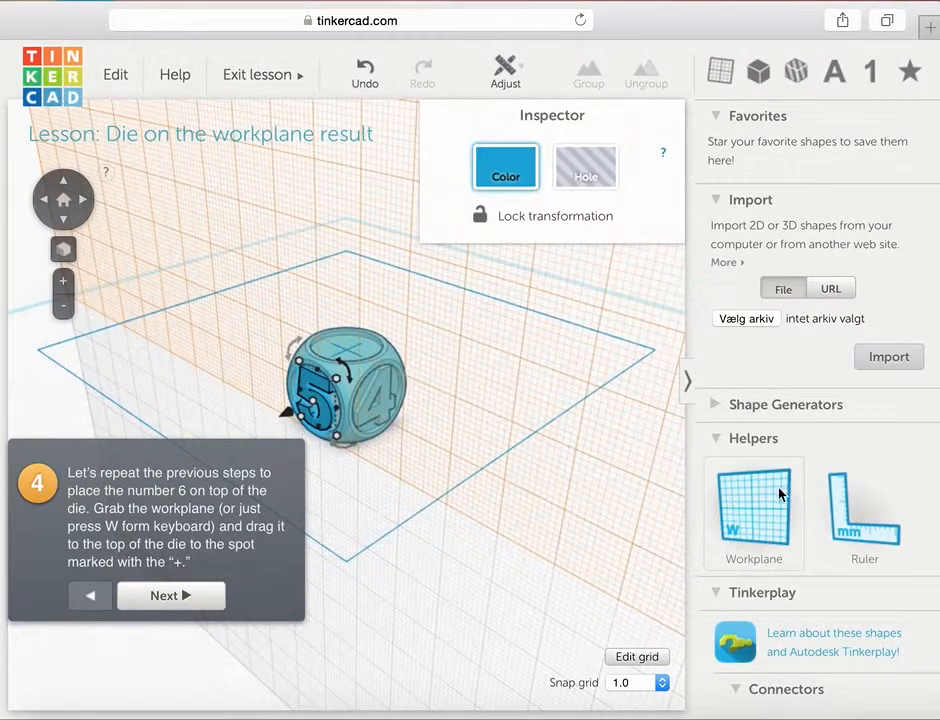
left_click_drag(768, 510, 360, 345)
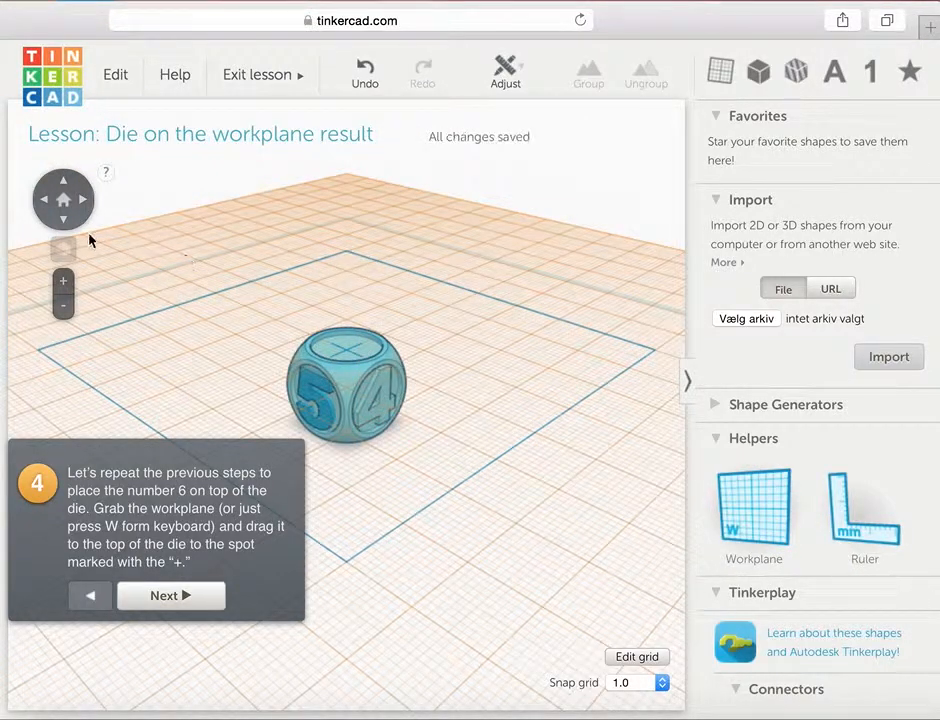
left_click(64, 220)
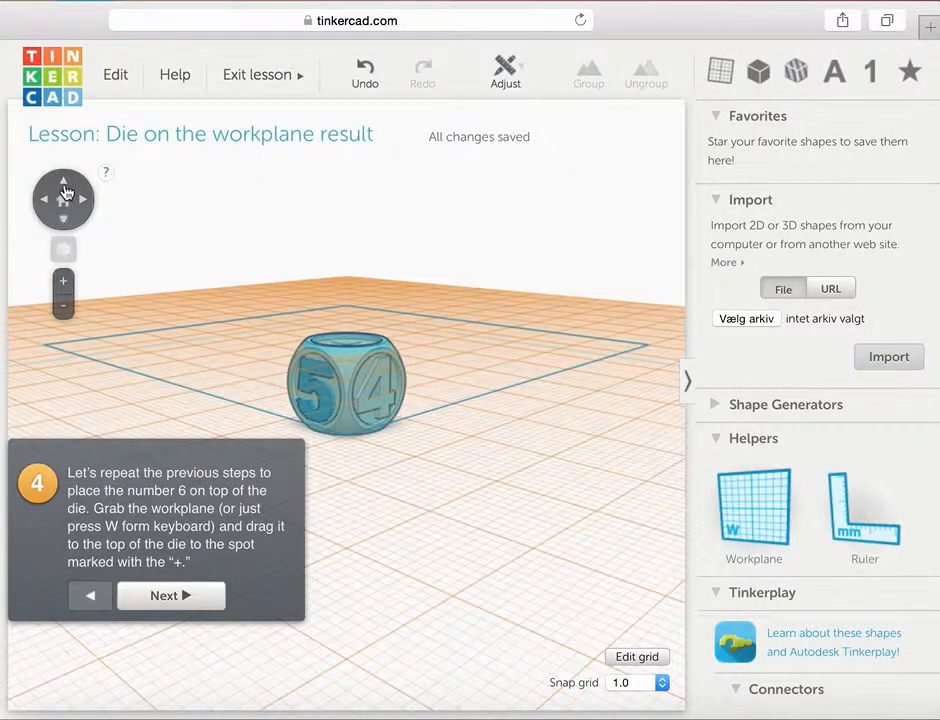
left_click(64, 186)
left_click(64, 186)
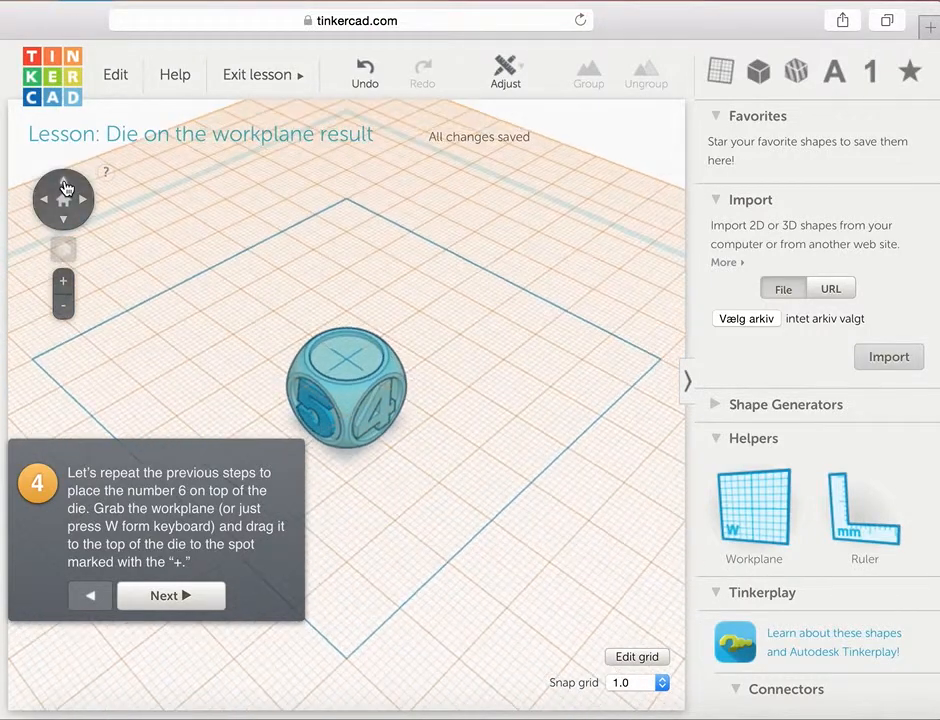
left_click(64, 186)
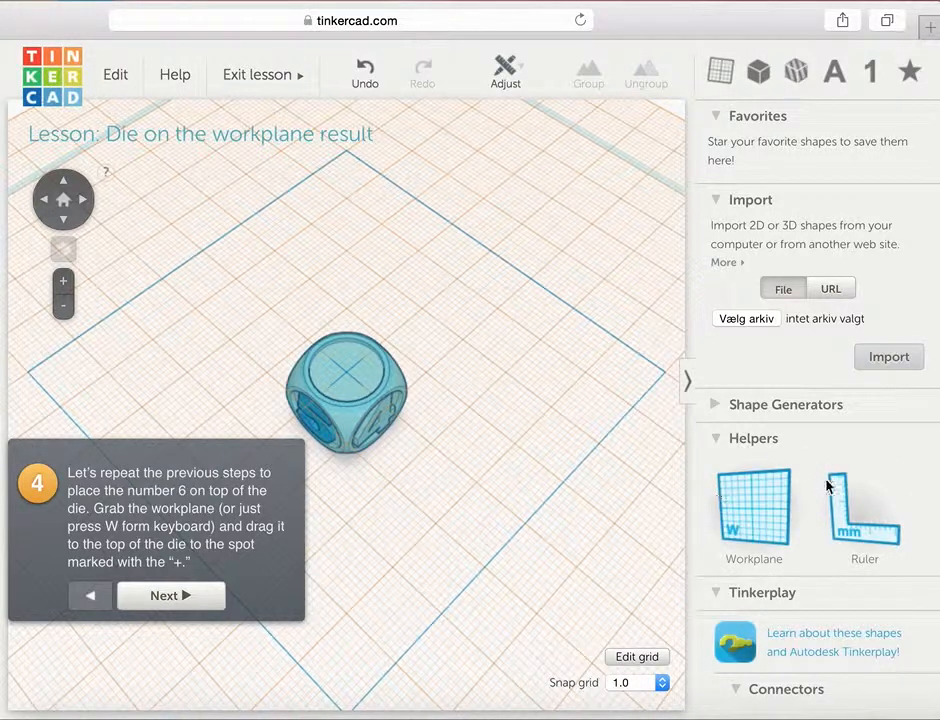
left_click(157, 600)
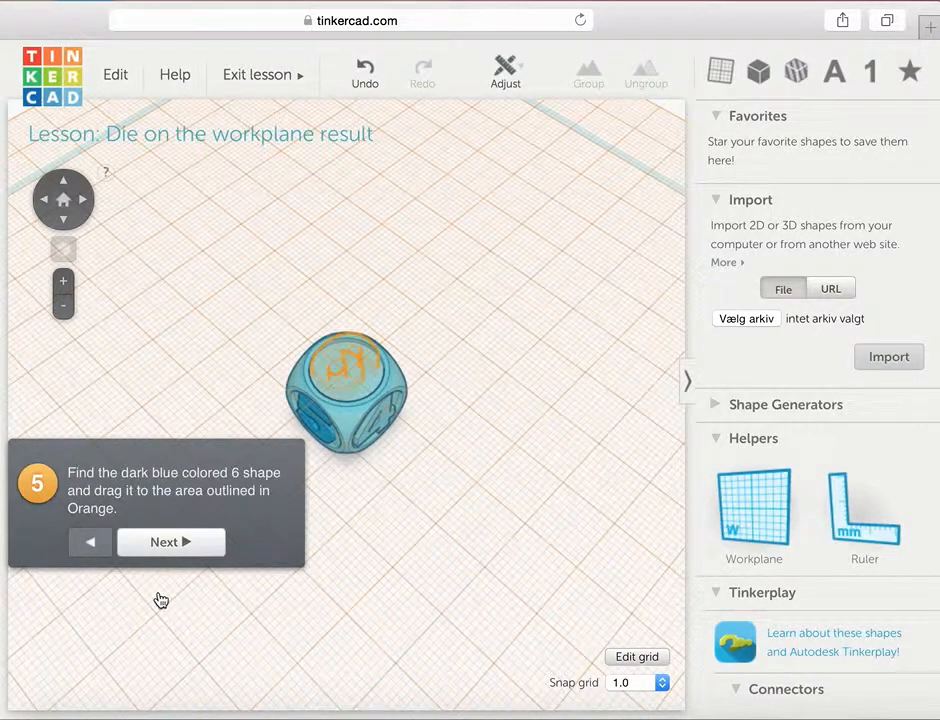
Place the dark blue number 6 shape on the outlined area on top of the die and advance to instruction 6.
scroll(797, 535, "down", 15)
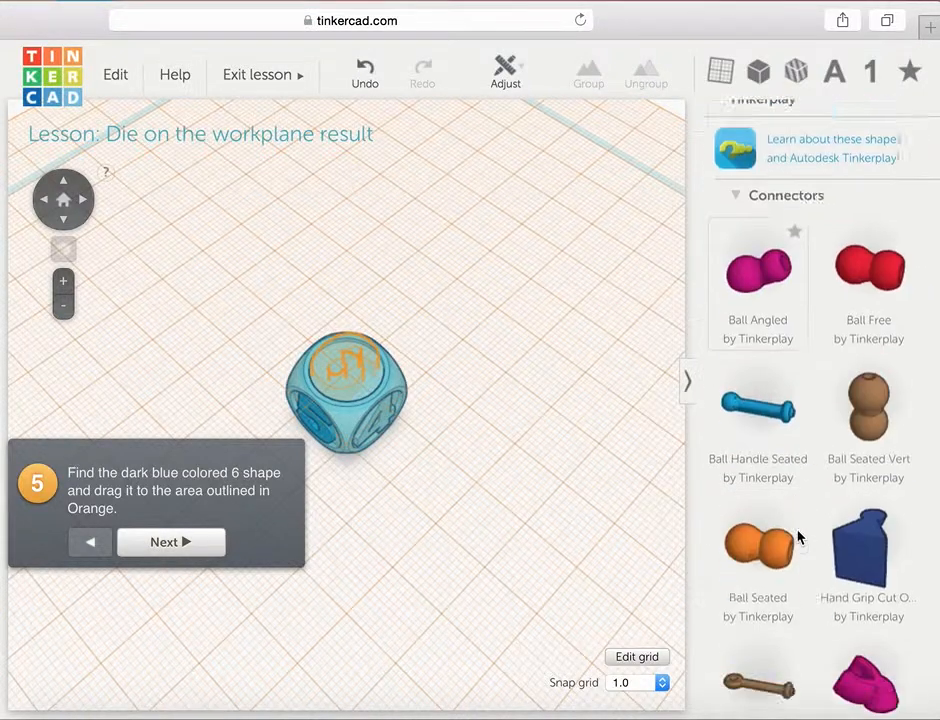
scroll(797, 537, "down", 20)
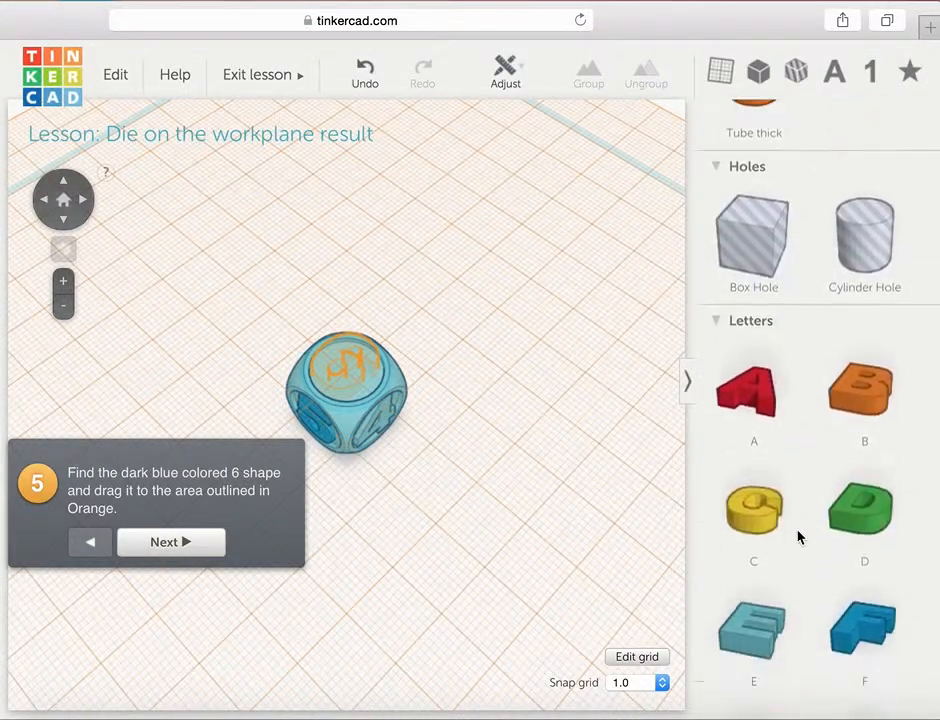
scroll(797, 537, "down", 5)
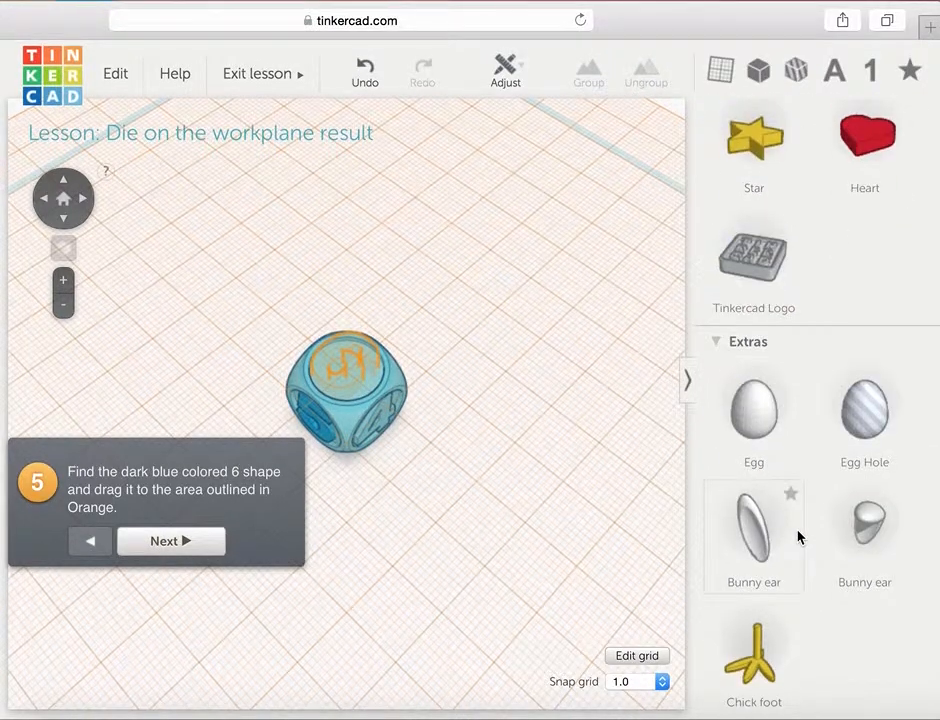
scroll(797, 537, "up", 8)
scroll(797, 537, "up", 3)
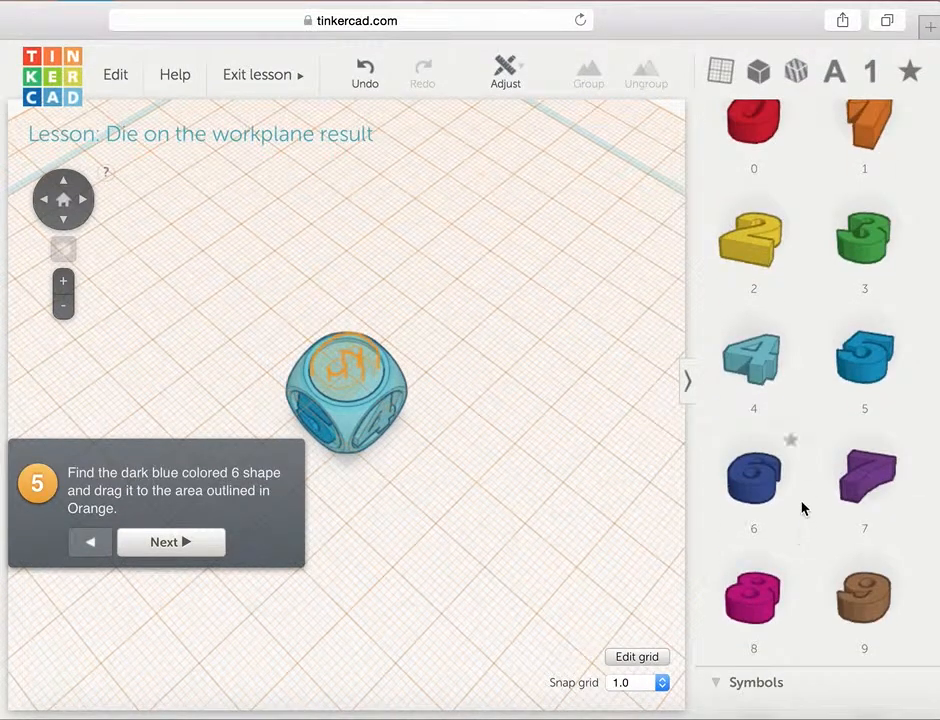
left_click_drag(737, 462, 348, 380)
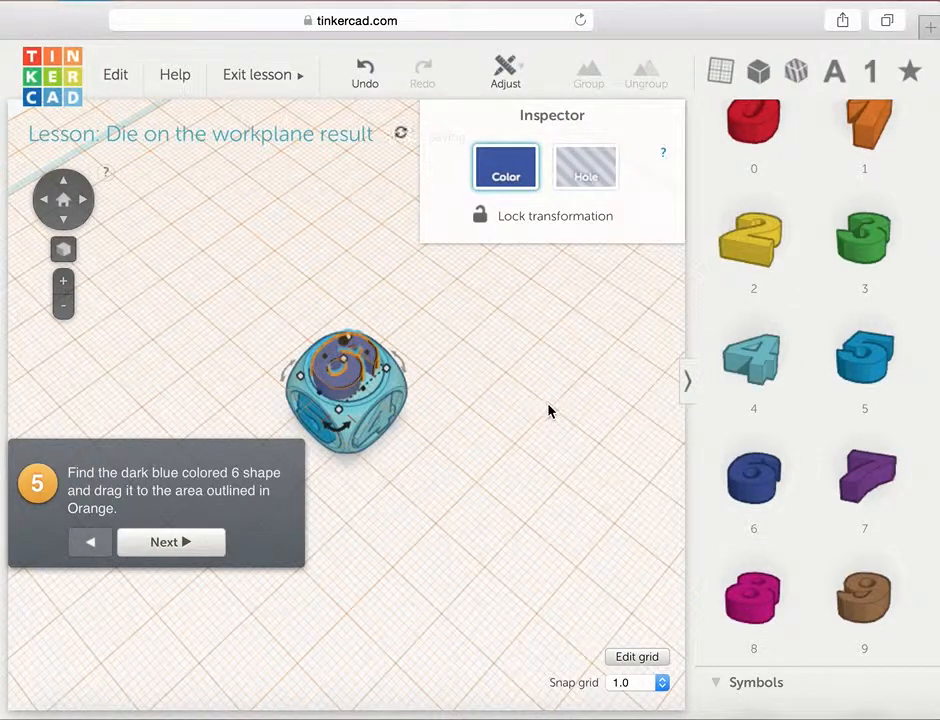
left_click(167, 550)
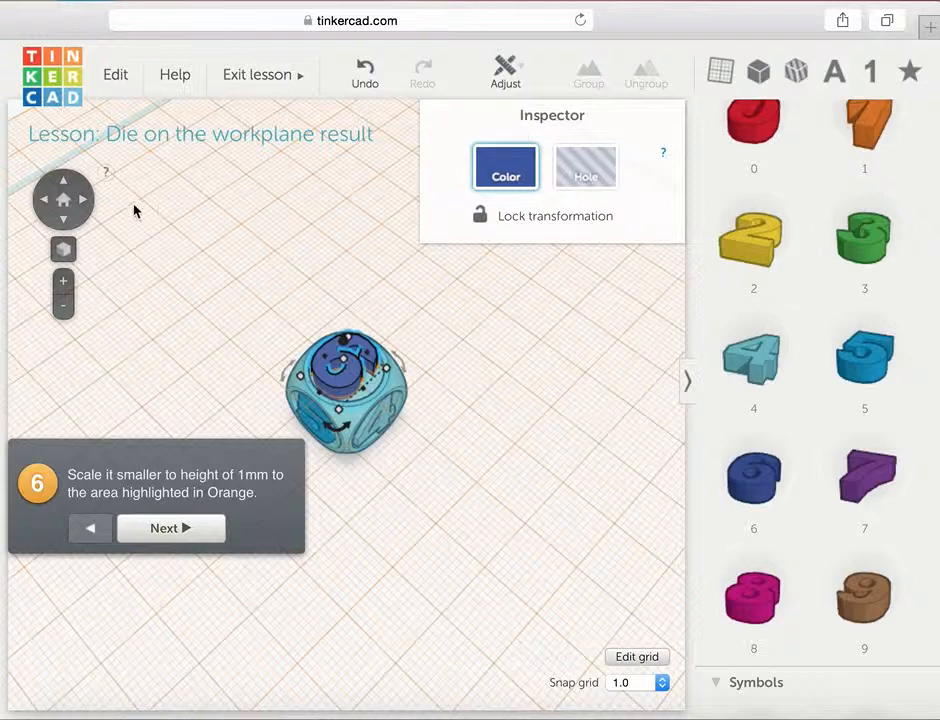
Scale the number 6 down to a height of 1 mm and advance to instruction 7.
left_click(63, 224)
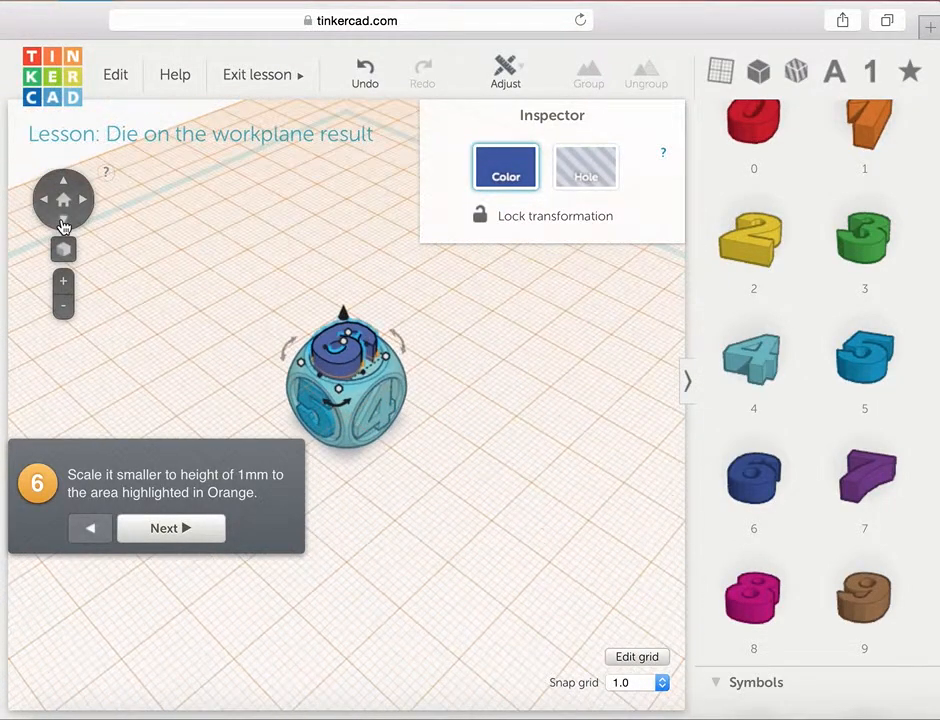
left_click(63, 222)
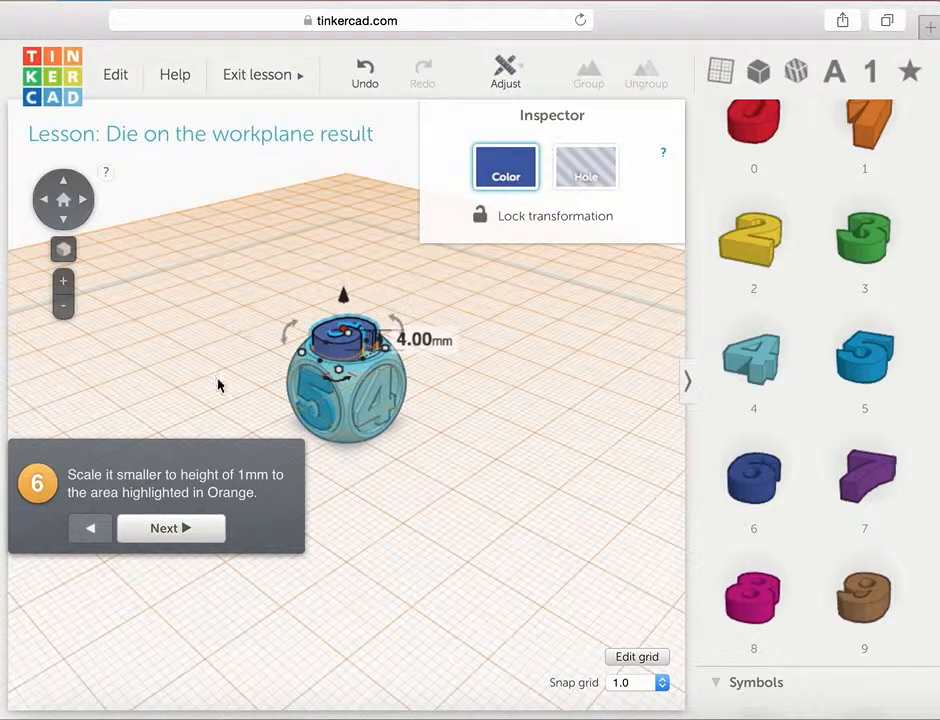
left_click(64, 199)
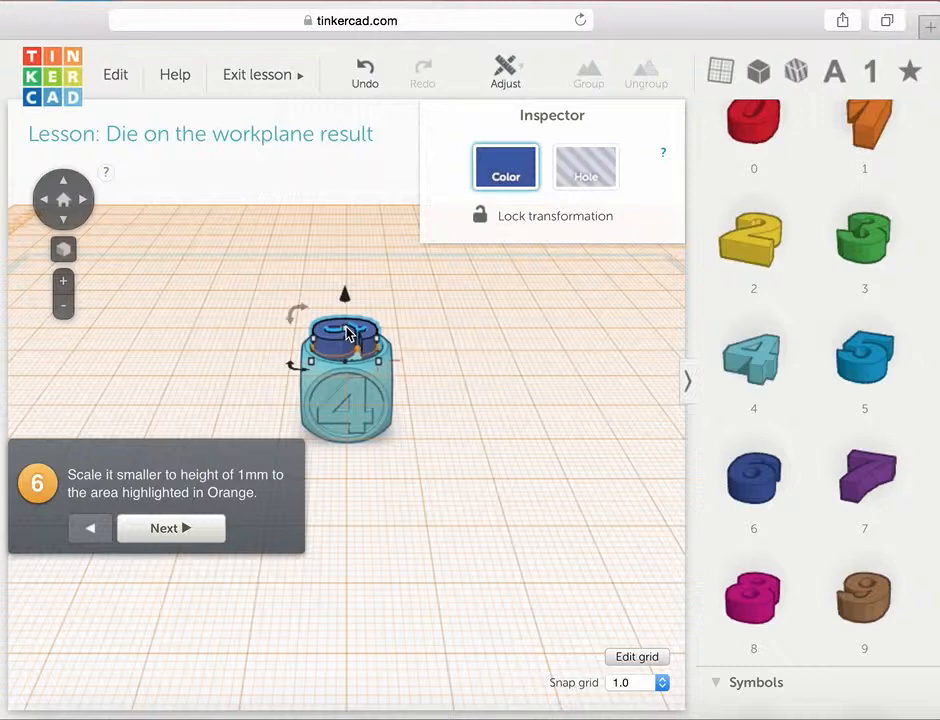
mouse_move(345, 330)
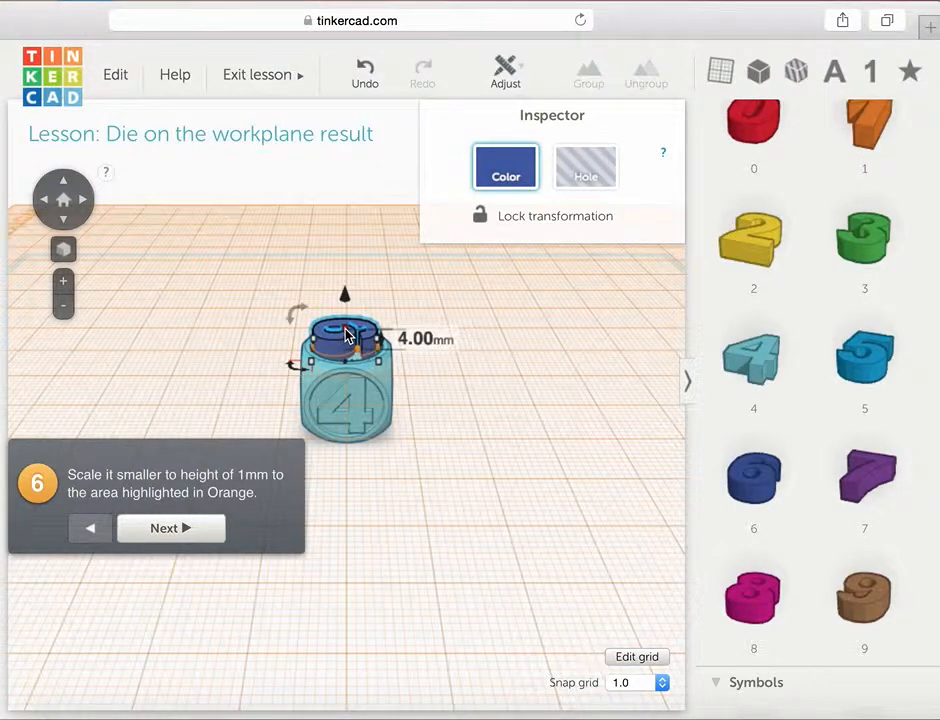
left_click_drag(346, 329, 348, 351)
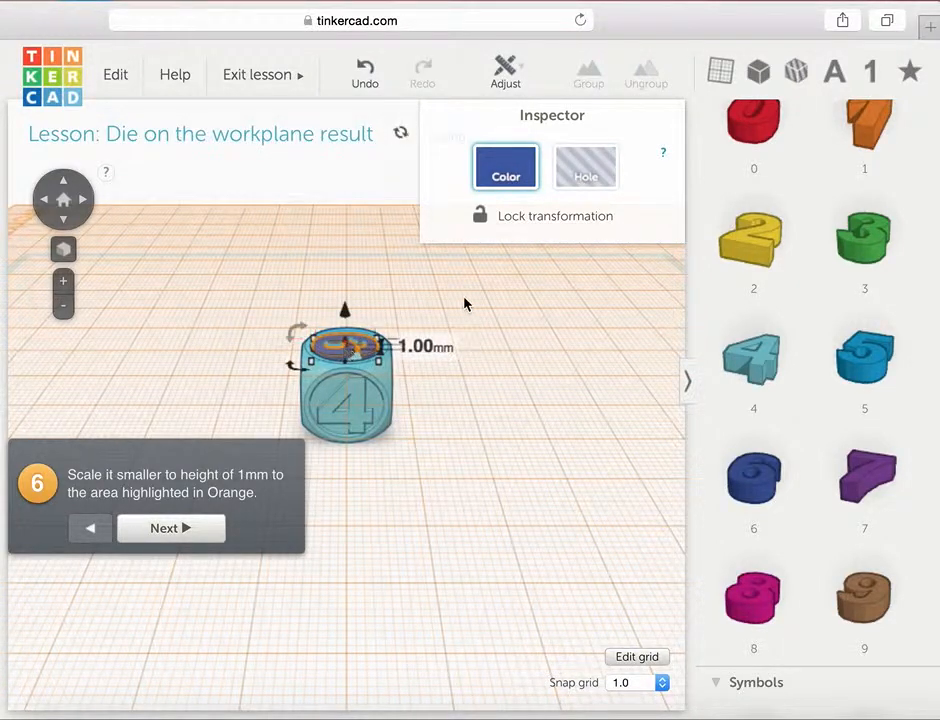
left_click(166, 530)
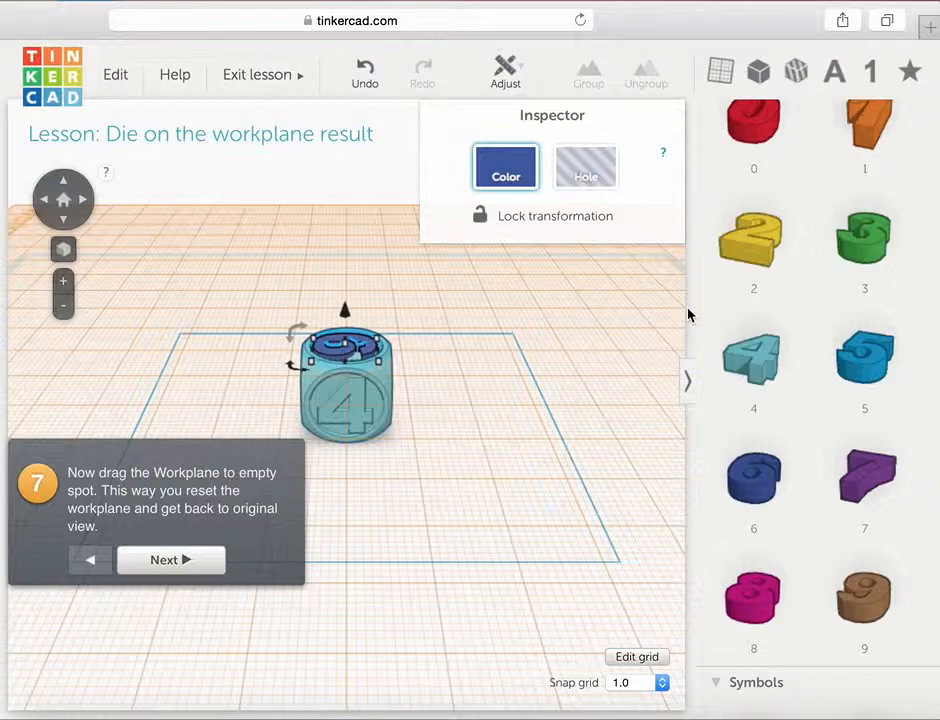
Reset the workplane by placing it on an empty spot away from the die, and advance to instruction 8.
scroll(800, 274, "up", 2)
scroll(810, 274, "up", 15)
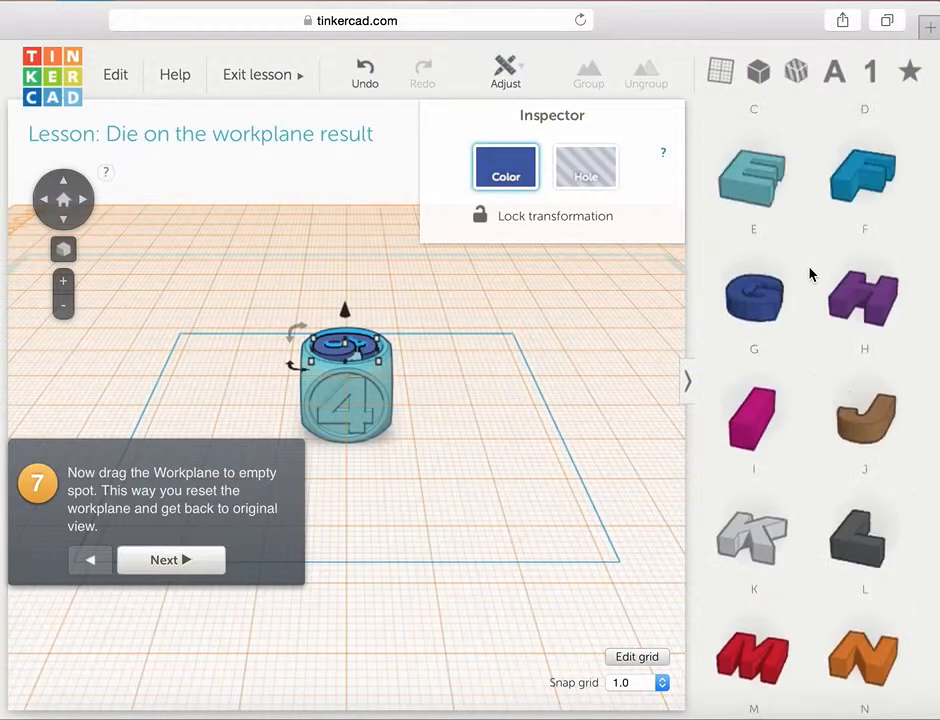
scroll(810, 274, "up", 15)
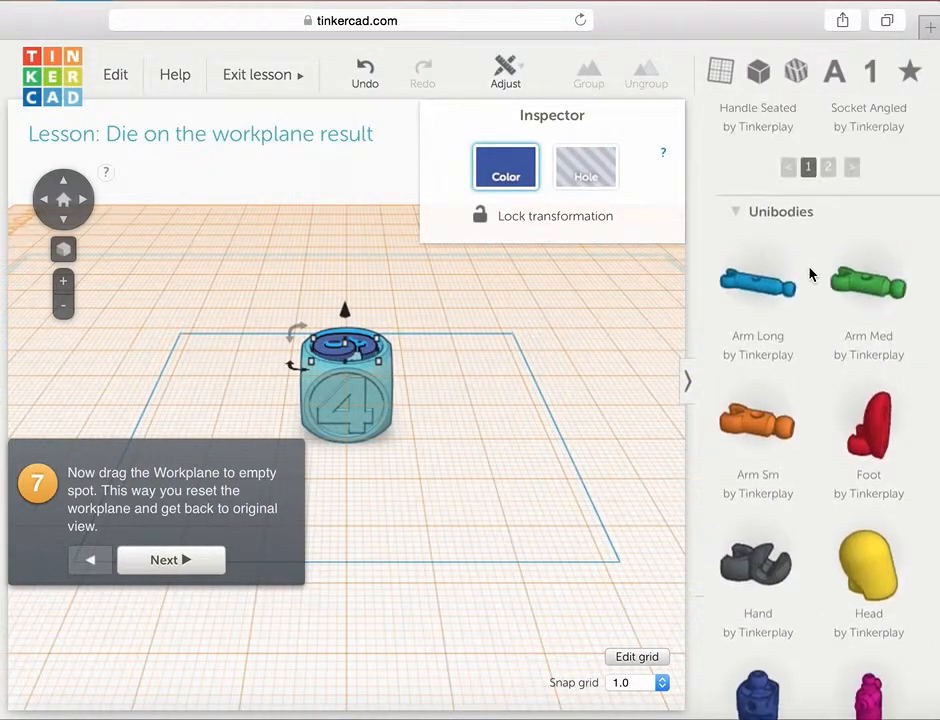
scroll(810, 274, "down", 2)
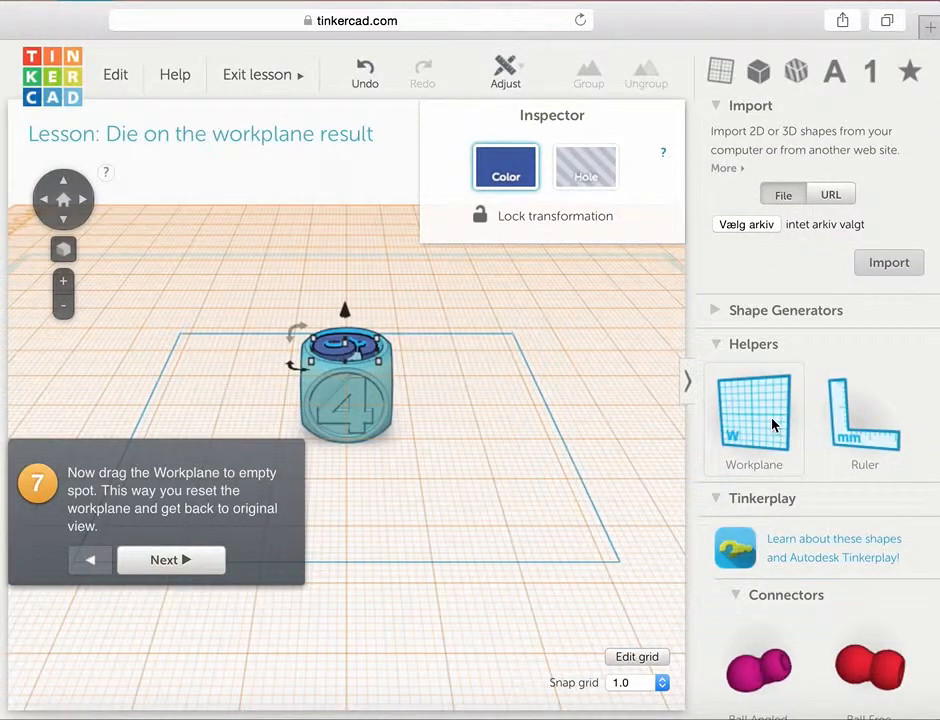
left_click_drag(772, 425, 377, 174)
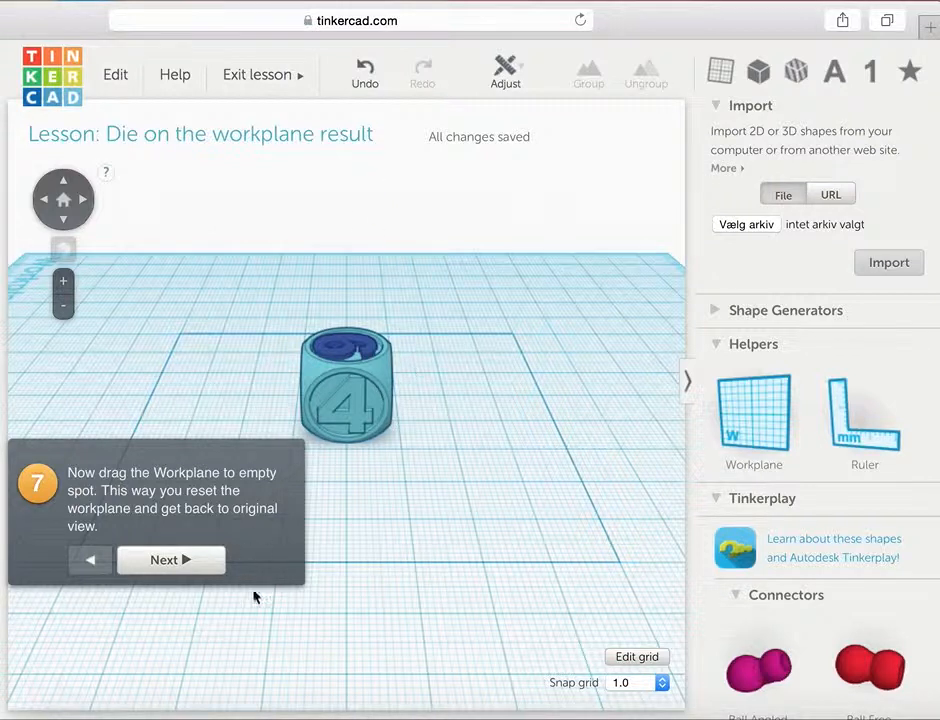
left_click(177, 564)
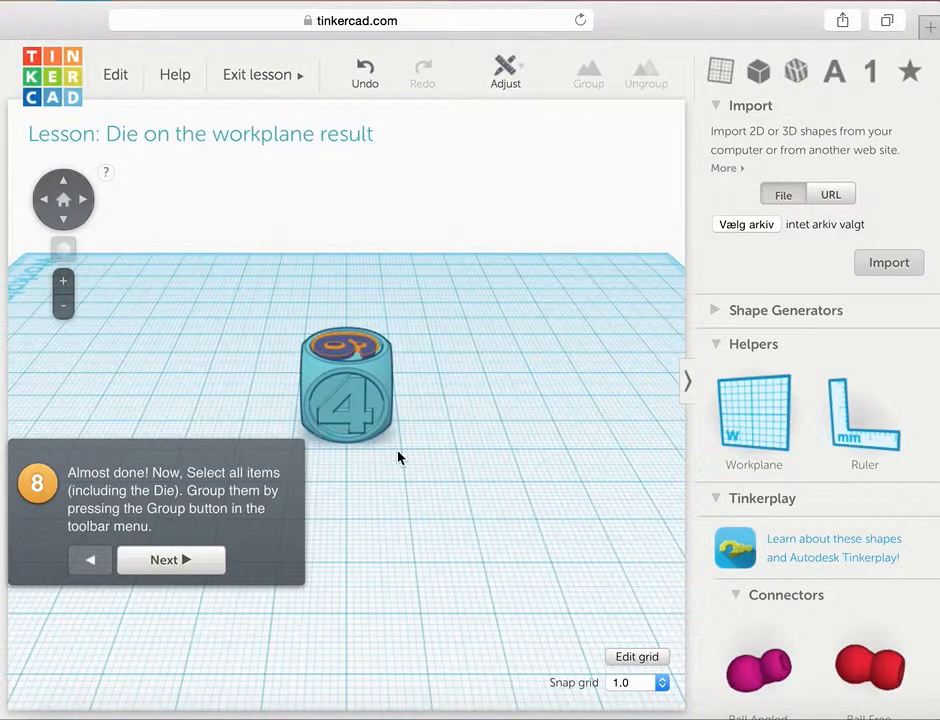
Group the die with all its number shapes, and finish and exit the lesson.
left_click_drag(218, 453, 209, 541)
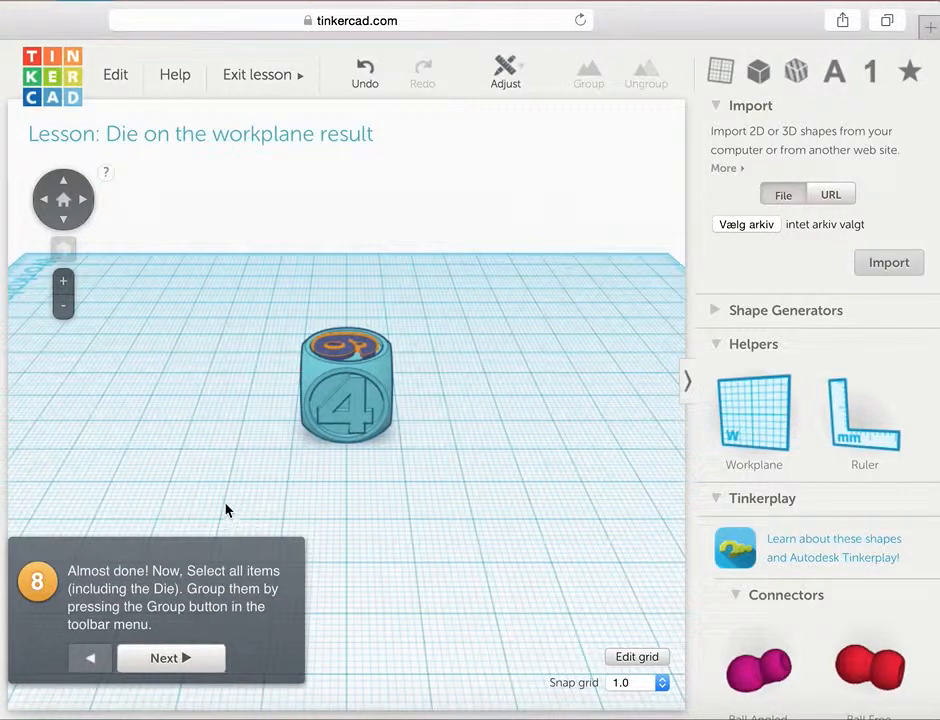
right_click_drag(338, 406, 235, 426)
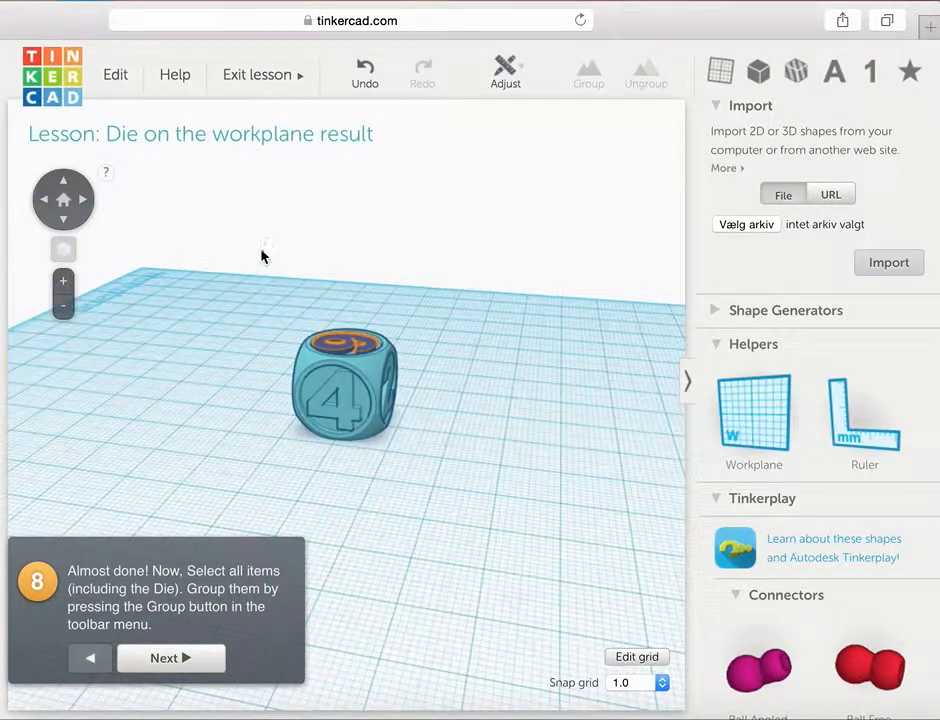
left_click_drag(244, 284, 455, 462)
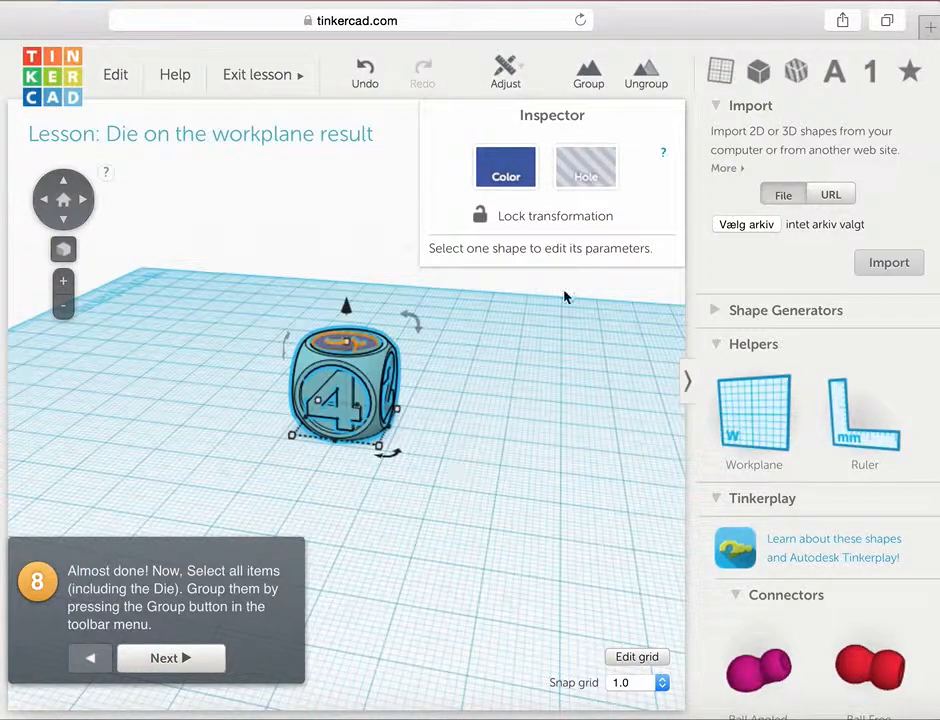
left_click(588, 77)
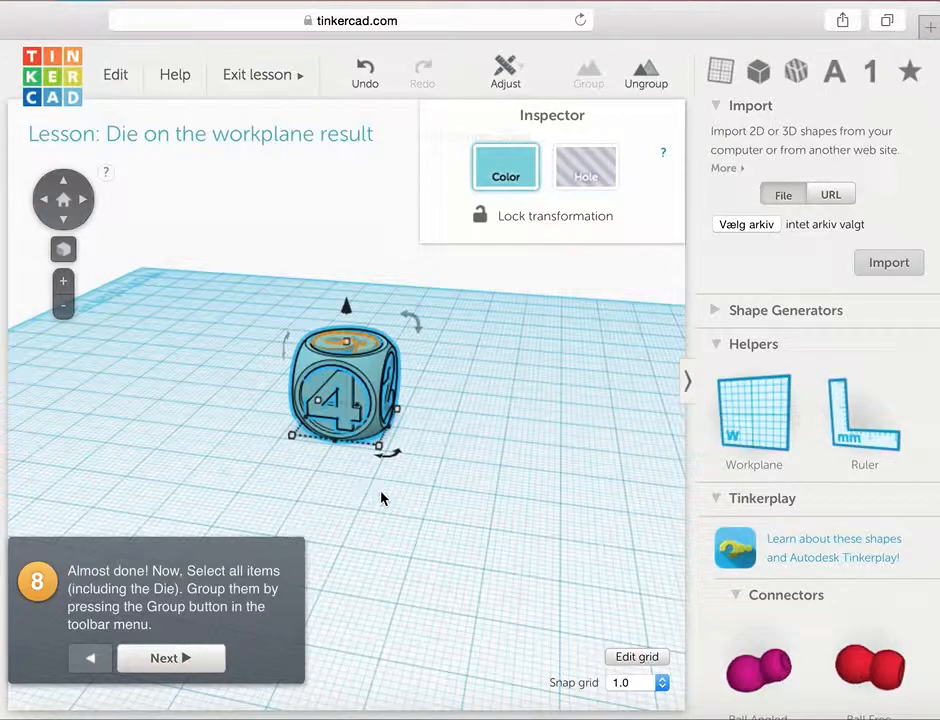
left_click(170, 659)
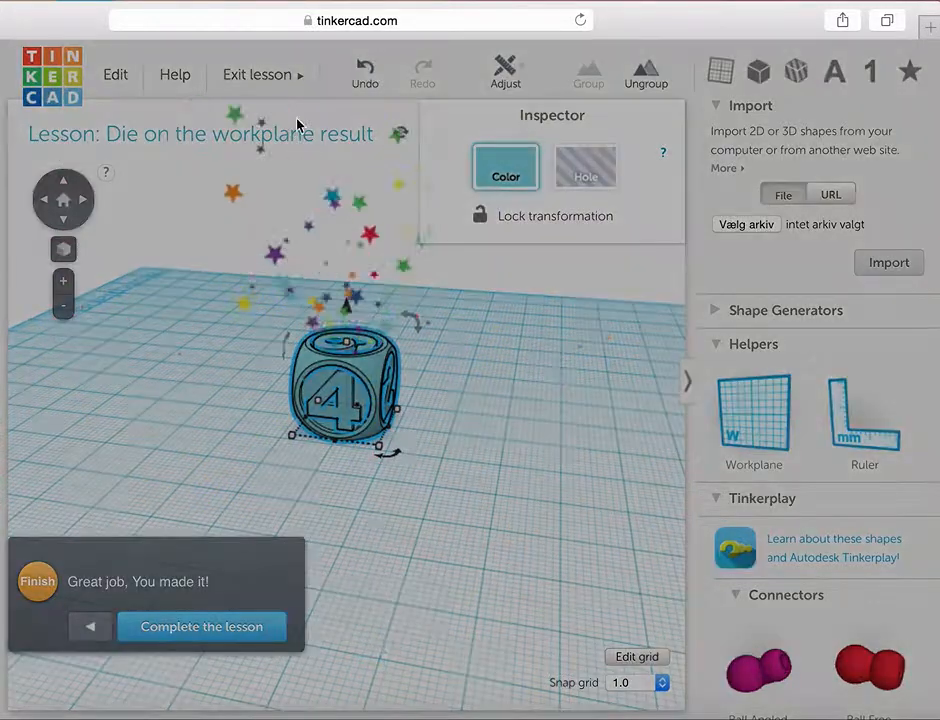
left_click(262, 78)
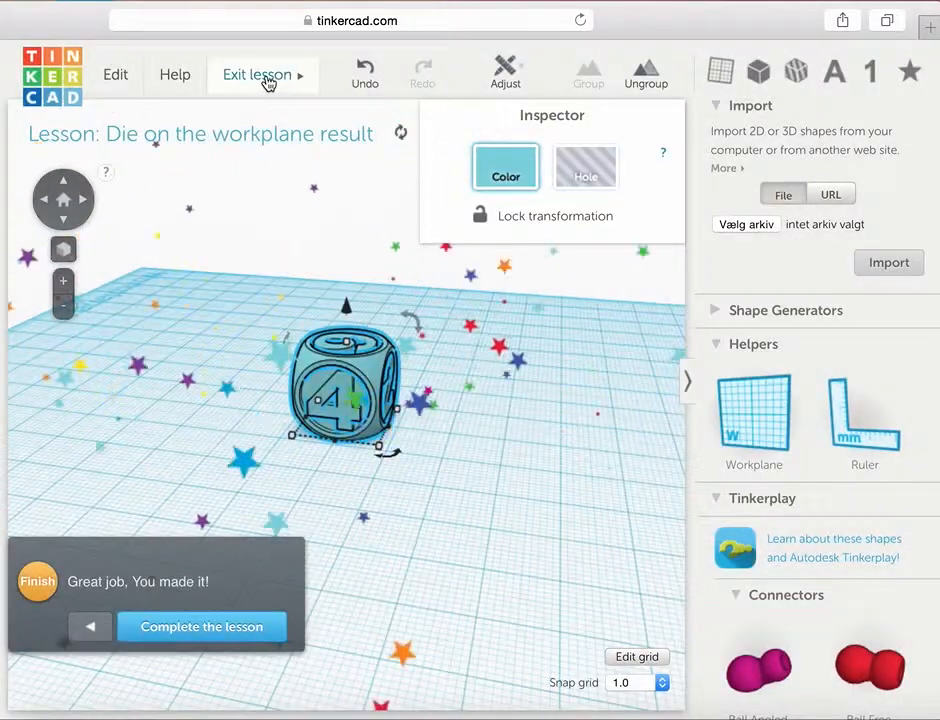